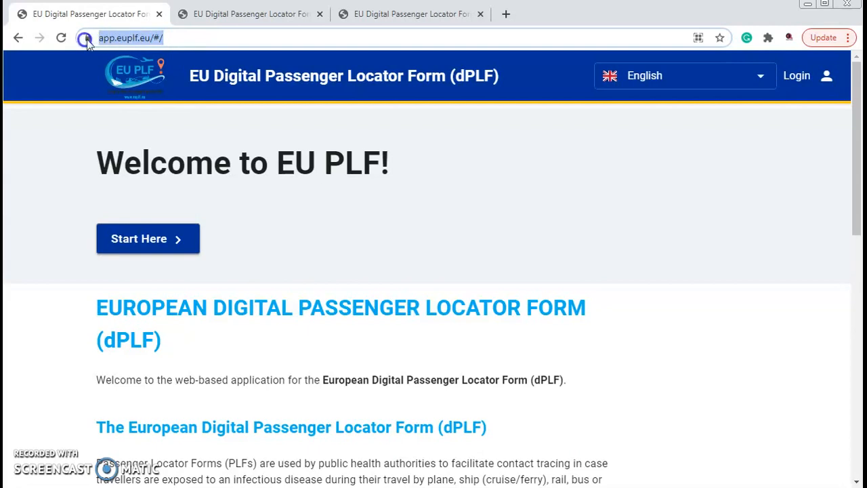
- Look over the dPLF introduction on the welcome page and start the passenger locator form
left_click(178, 38)
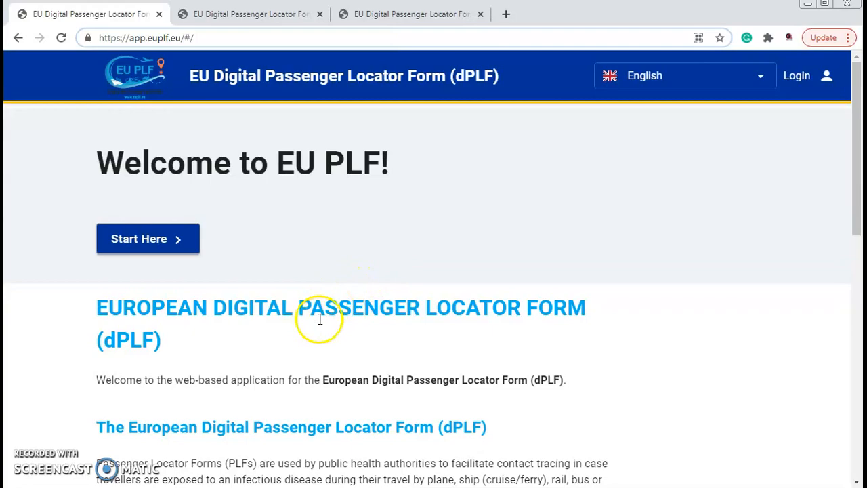
scroll(262, 309, "down", 1)
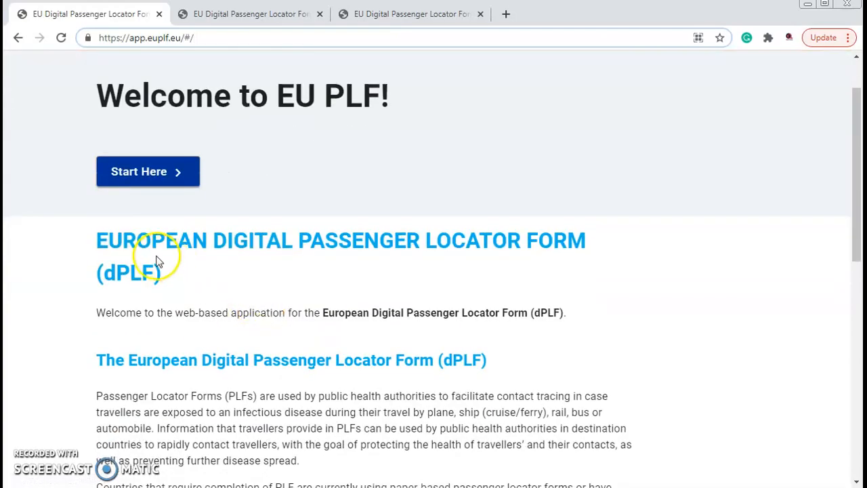
scroll(107, 242, "down", 2)
scroll(132, 283, "down", 5)
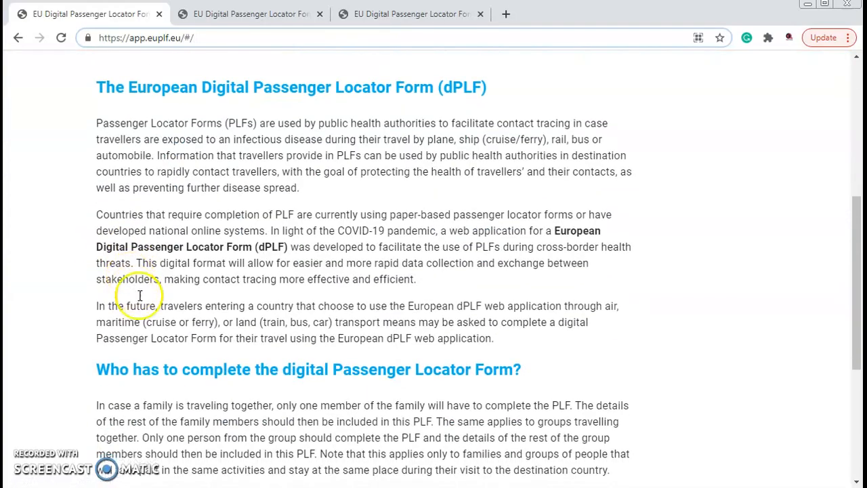
scroll(145, 300, "up", 4)
scroll(158, 306, "up", 3)
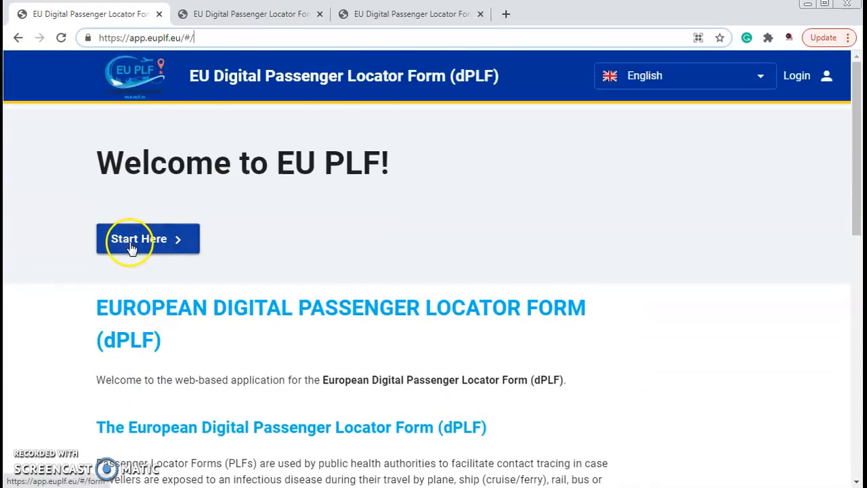
left_click(136, 244)
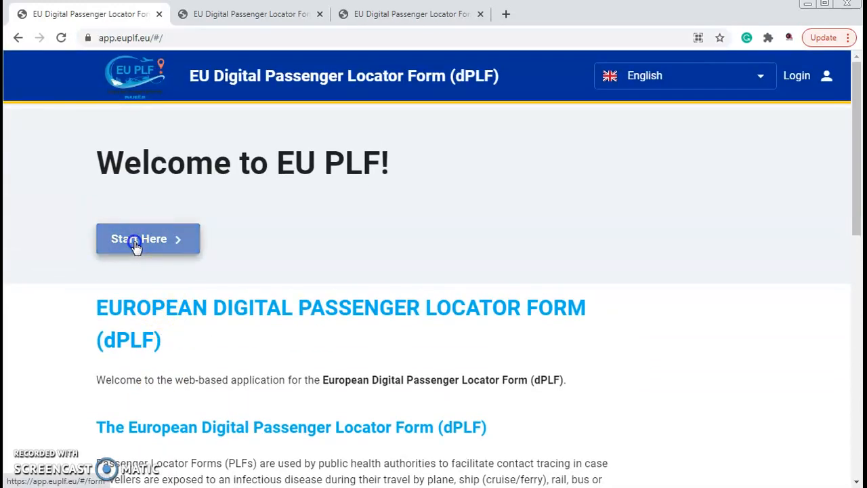
- Open the new-account registration form from the login page
scroll(136, 247, "down", 3)
scroll(128, 234, "up", 2)
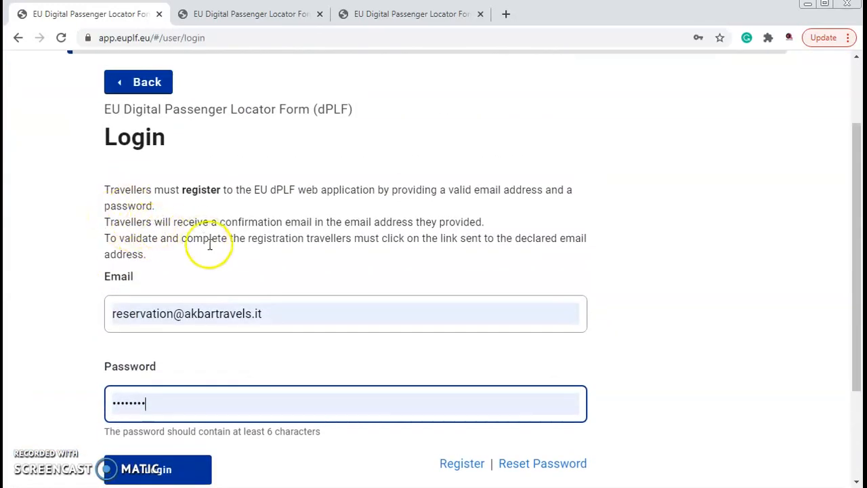
scroll(150, 253, "up", 1)
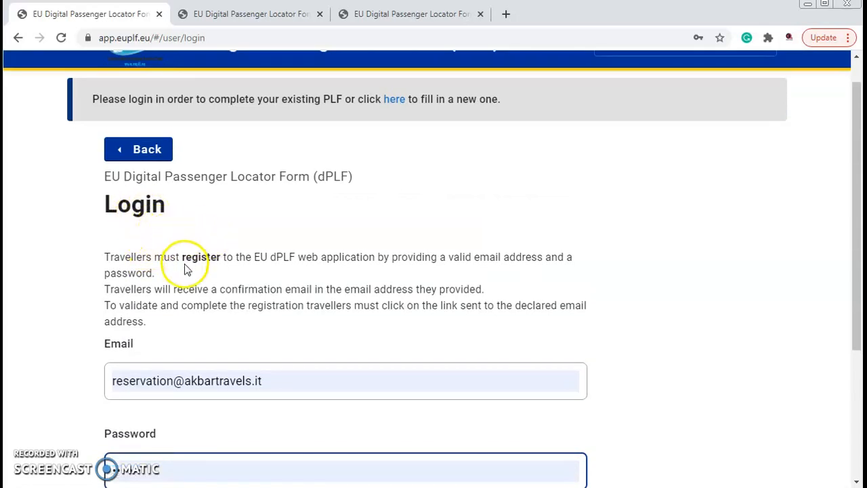
scroll(201, 262, "down", 2)
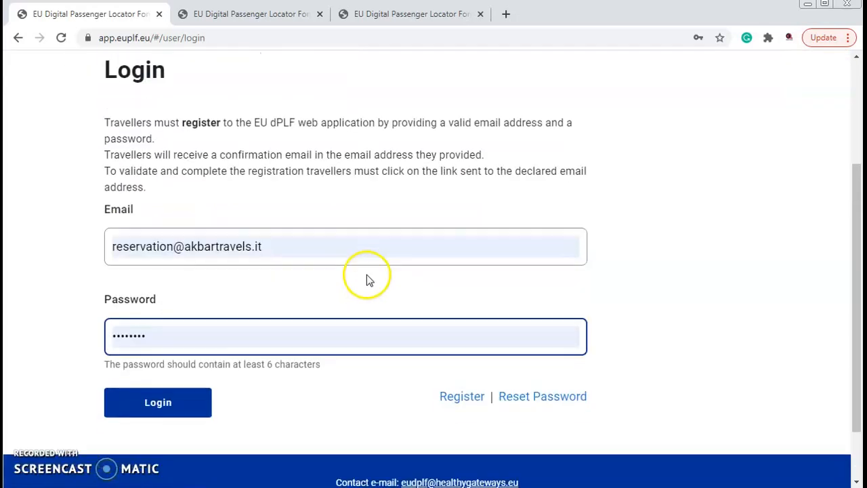
left_click(464, 400)
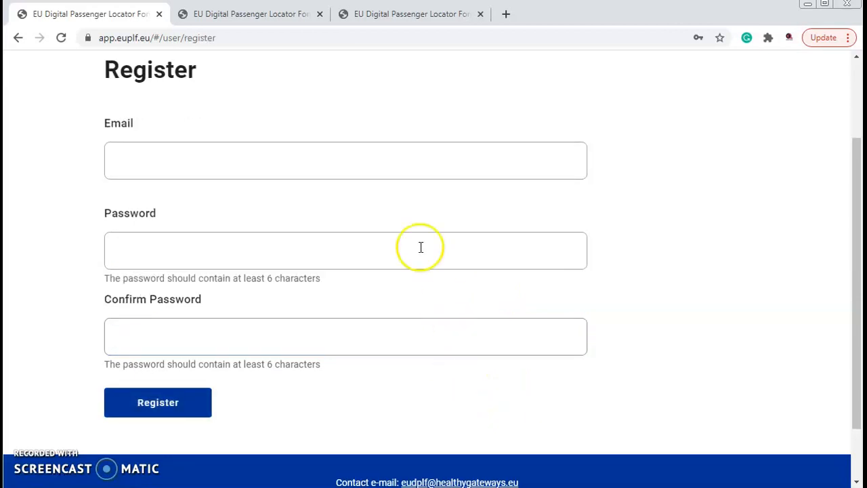
scroll(406, 257, "up", 2)
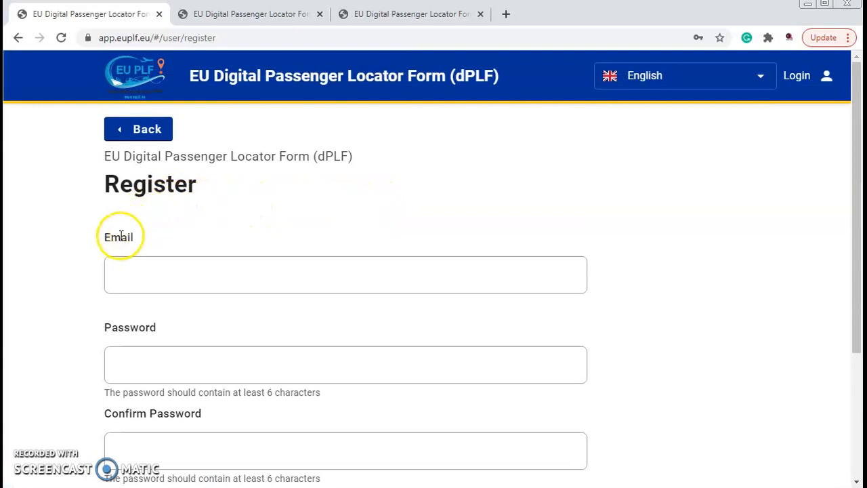
- Fill in the registration e-mail, enter and confirm the account password, and submit the registration
left_click(125, 263)
left_click(125, 264)
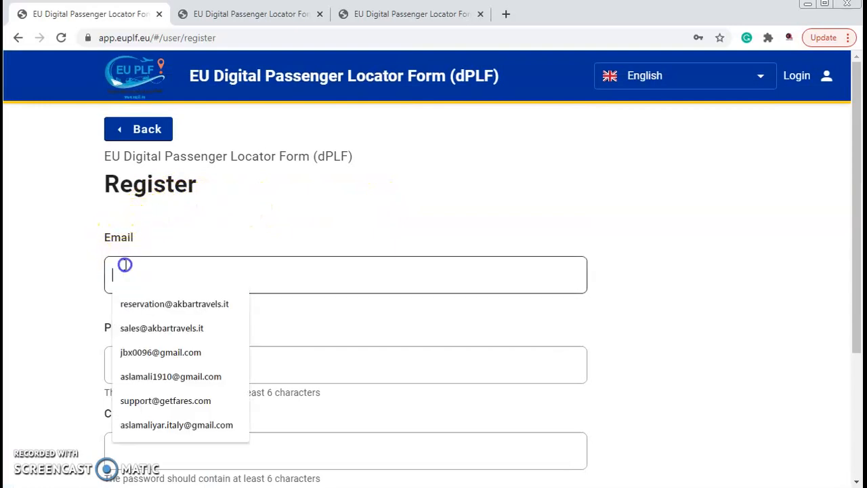
left_click(132, 299)
left_click(49, 273)
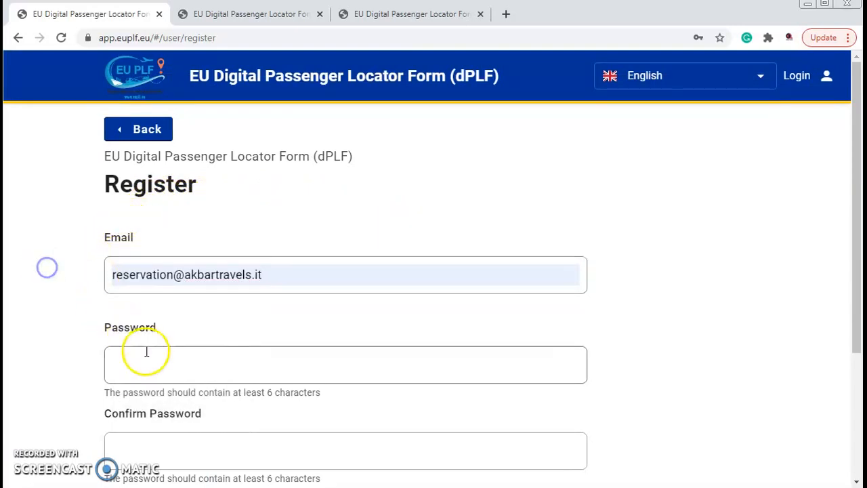
left_click(138, 360)
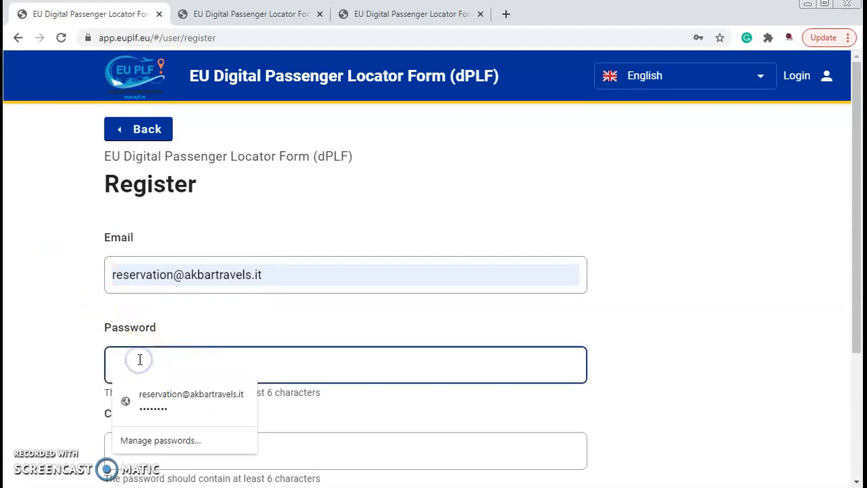
type("••••••••")
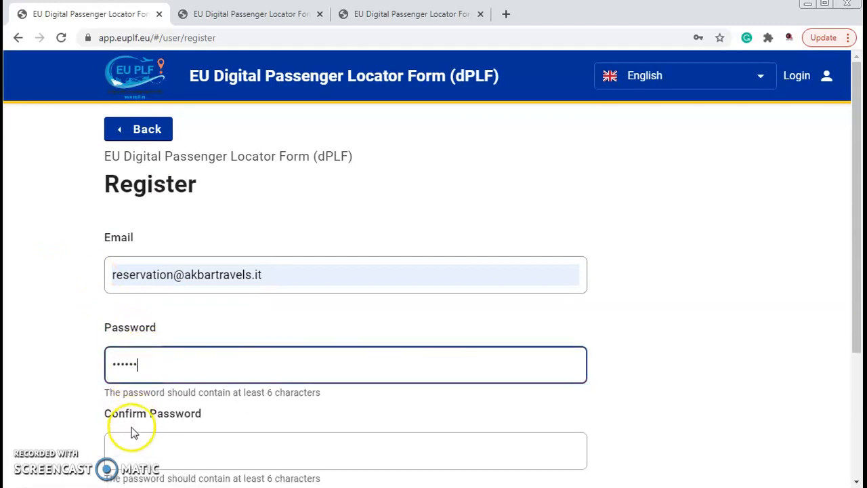
left_click(131, 443)
type("•••")
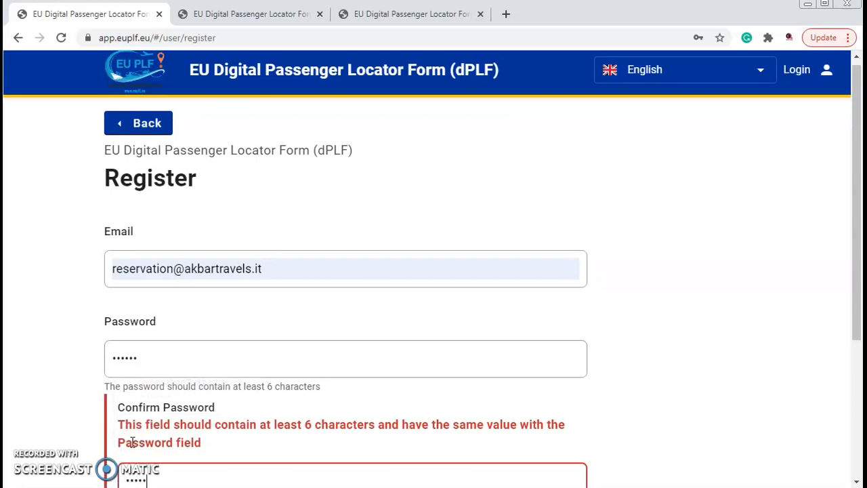
type("•")
scroll(108, 407, "down", 1)
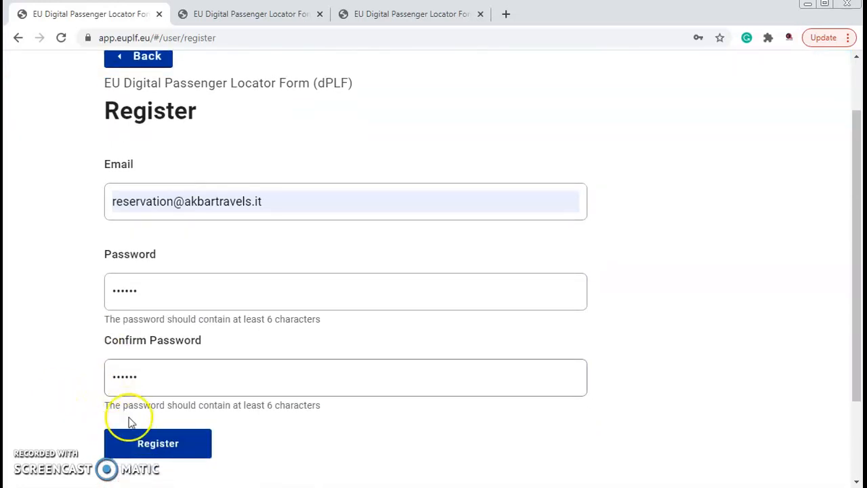
left_click(144, 449)
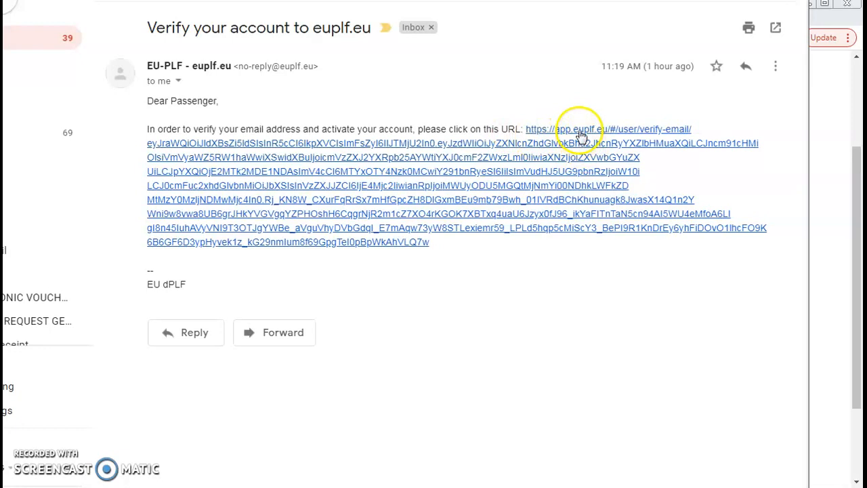
- Open the account verification link in the received e-mail and log in to the dPLF account with the prefilled credentials
left_click(490, 204)
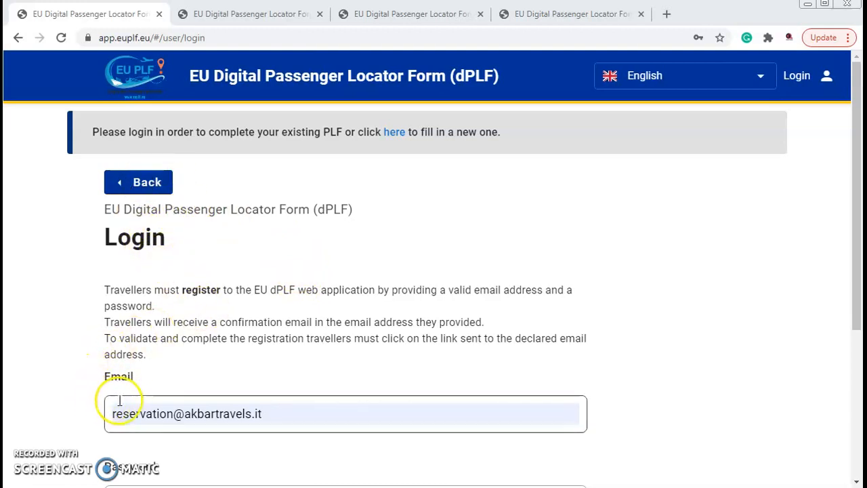
scroll(85, 416, "down", 2)
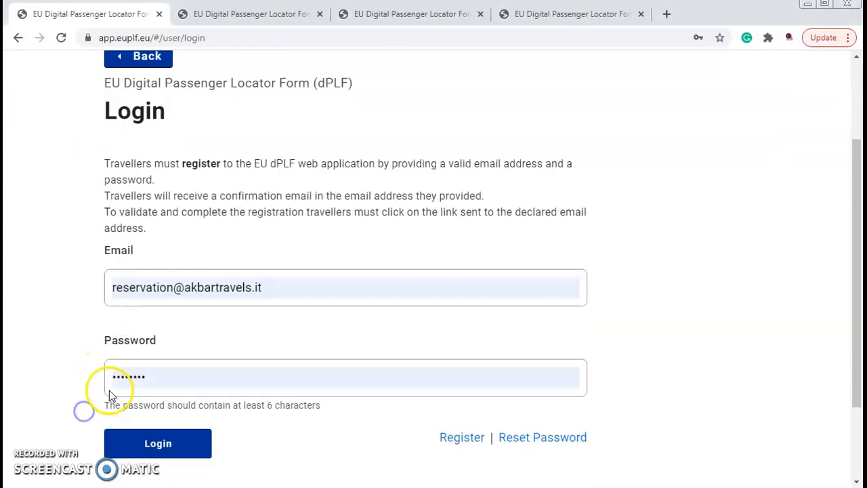
left_click(160, 435)
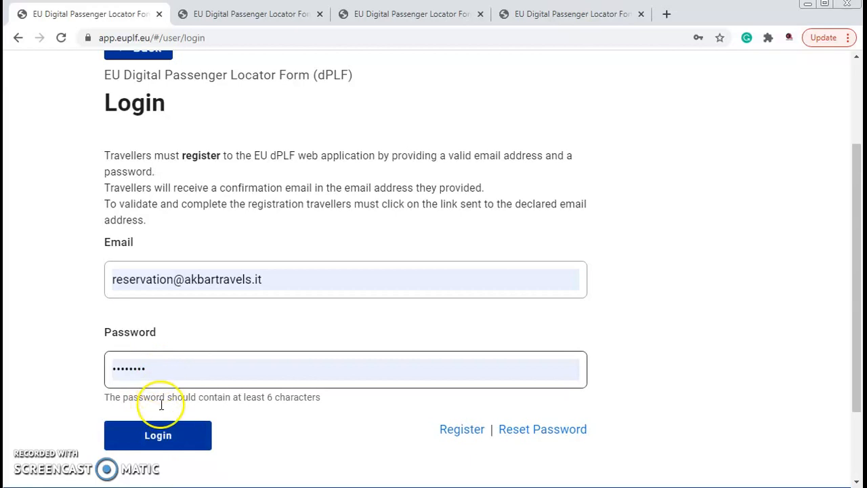
left_click(166, 437)
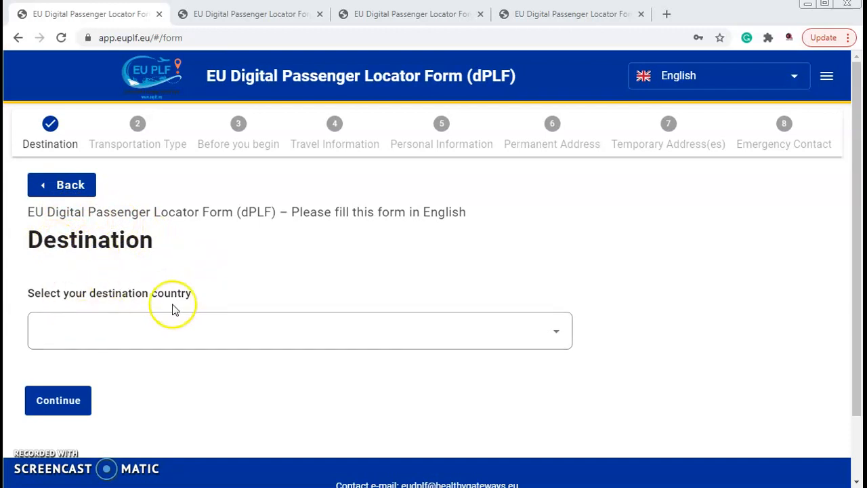
- Choose Italy as the destination country and continue to the transportation type
left_click(192, 328)
left_click(140, 372)
left_click(61, 401)
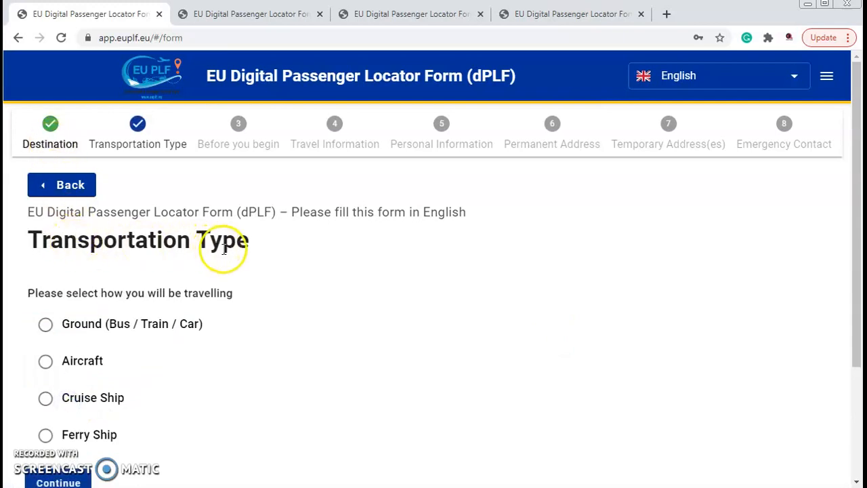
- Choose Aircraft as the means of travel and continue
left_click(46, 362)
scroll(75, 342, "down", 1)
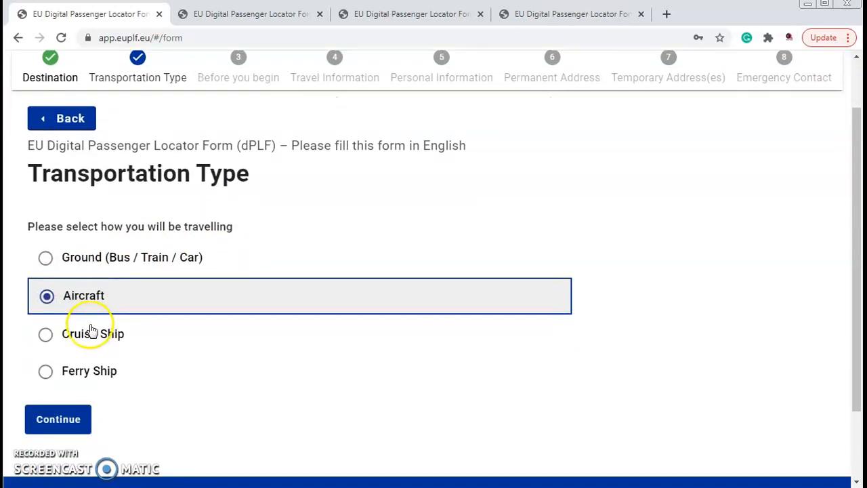
left_click(57, 422)
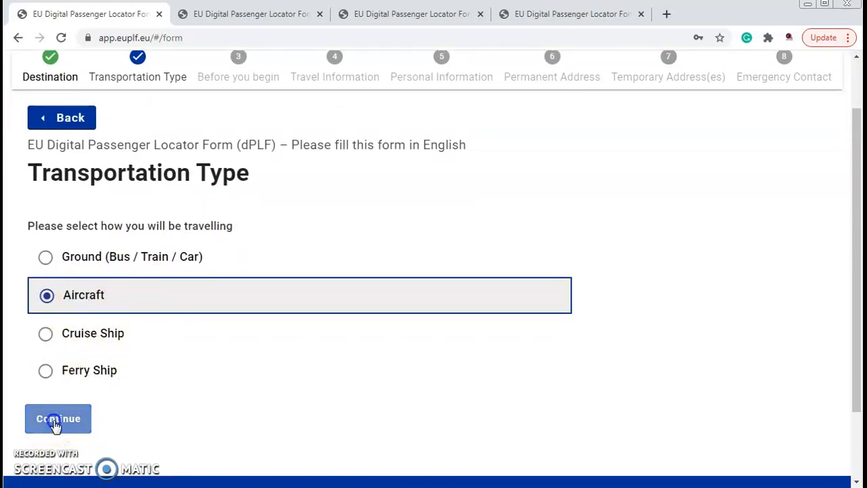
- Accept the truthful-completion declaration and the Privacy Notice statement, and continue to the flight information
scroll(149, 244, "down", 1)
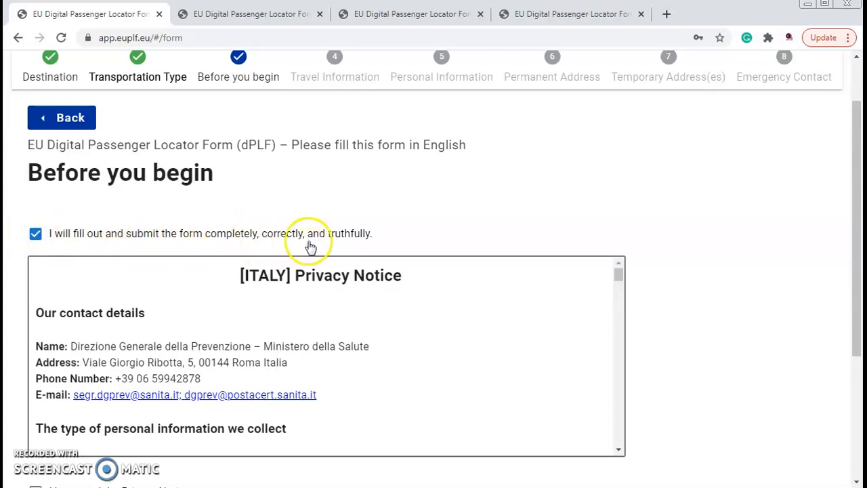
scroll(374, 238, "down", 1)
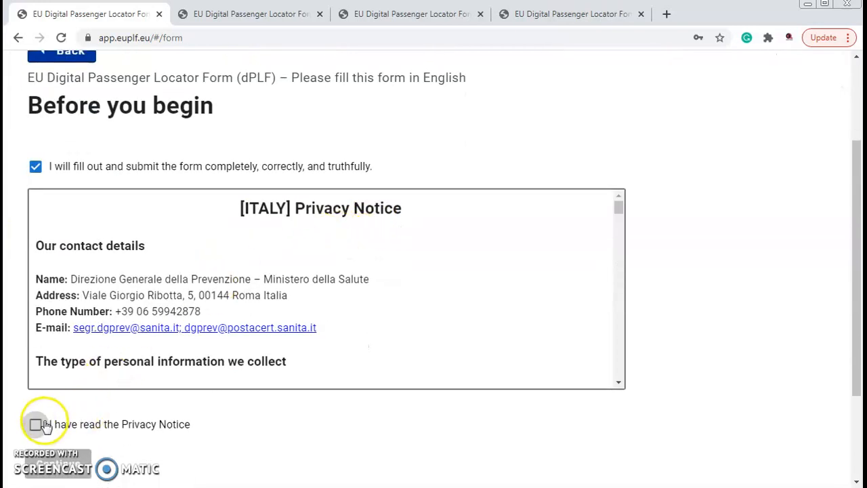
left_click(35, 425)
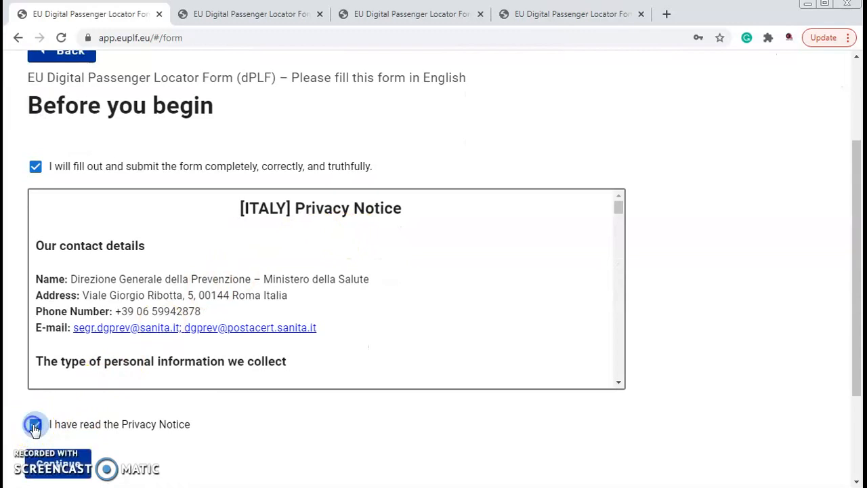
left_click(54, 464)
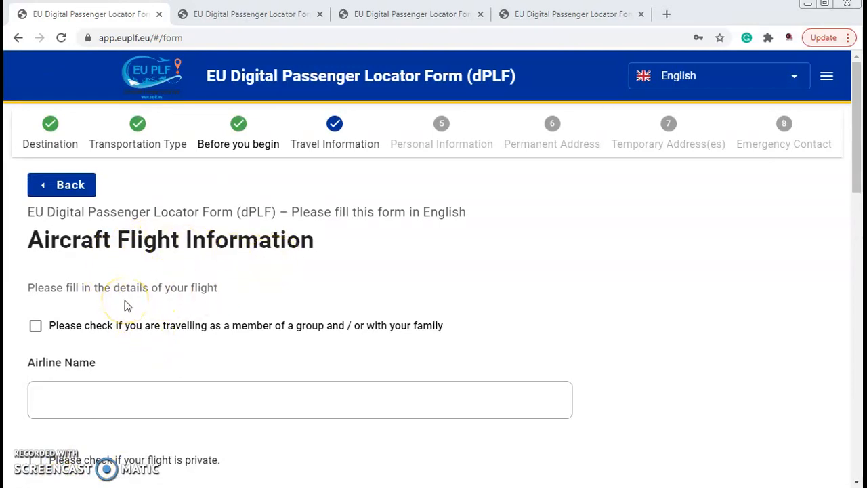
- Toggle the group or family travel option on and back off, and enter Qatar Airways as the airline name
left_click(35, 327)
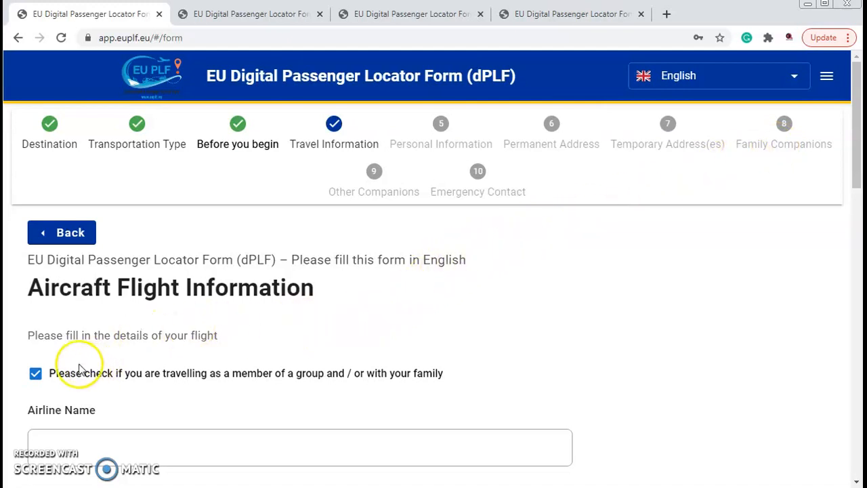
left_click(36, 375)
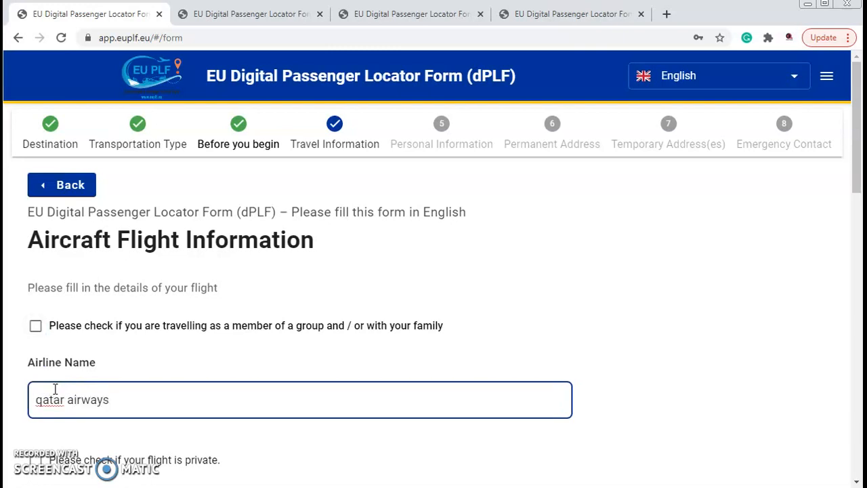
left_click(54, 429)
scroll(106, 397, "down", 3)
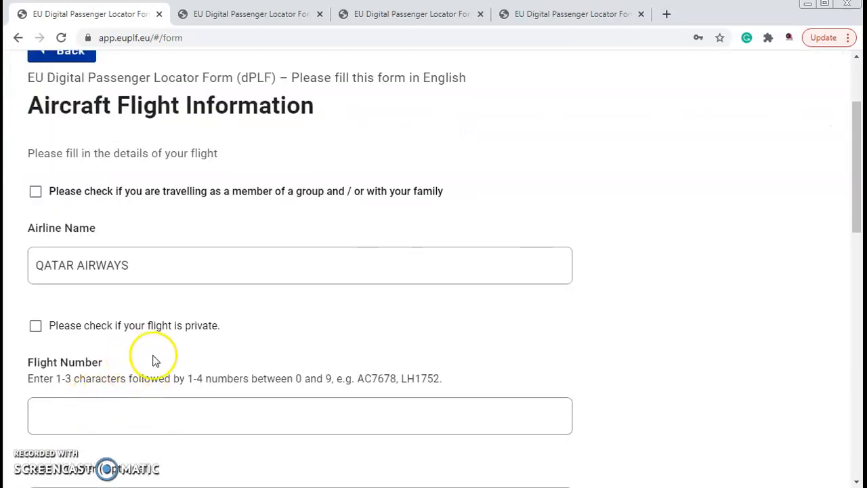
- Enter QR516 as the flight number
left_click(61, 335)
type("QR")
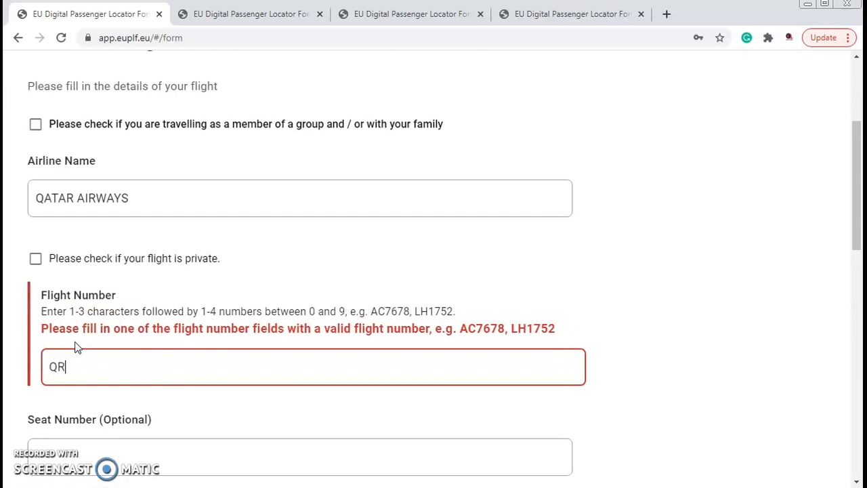
type("516")
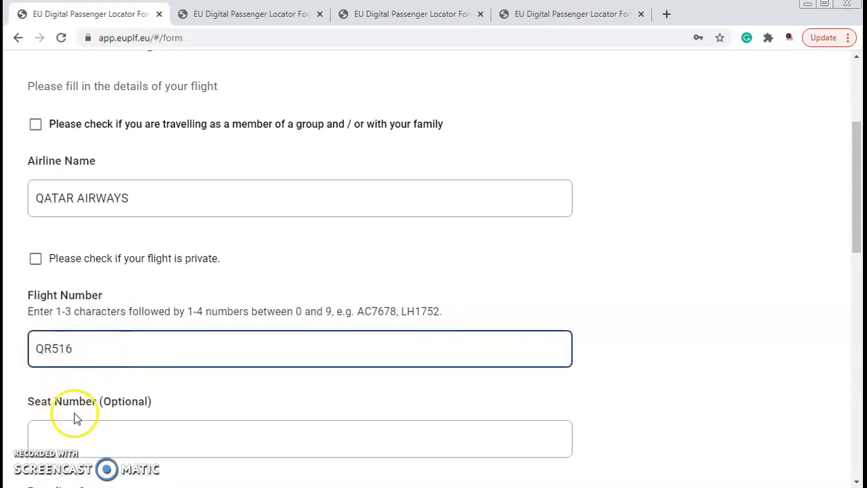
left_click(96, 391)
- Select India/IN as the boarding country of the flight
scroll(167, 370, "down", 2)
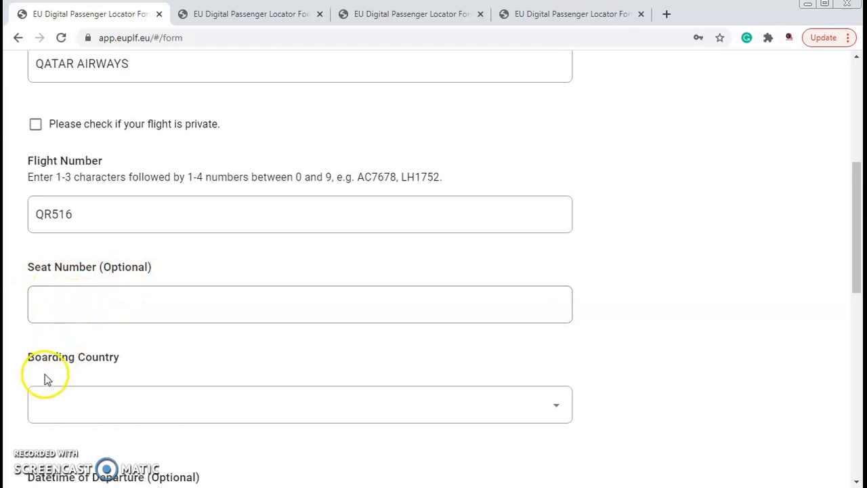
left_click(65, 404)
type("INDI")
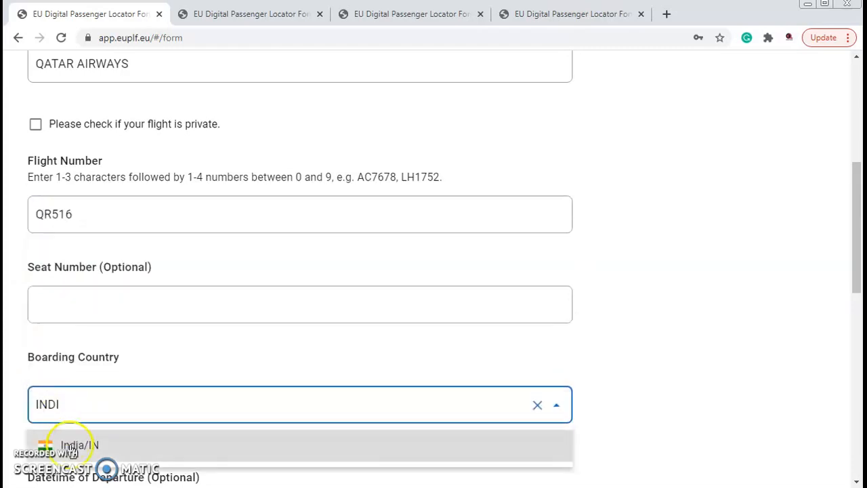
left_click(72, 446)
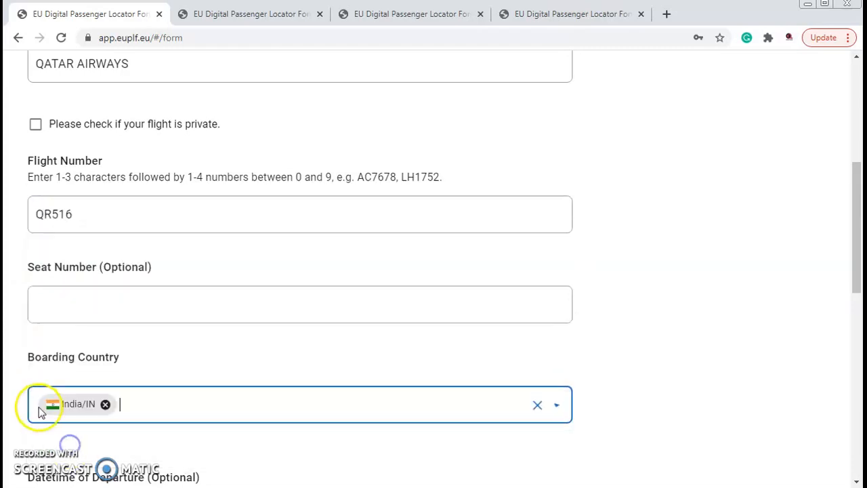
scroll(11, 420, "down", 3)
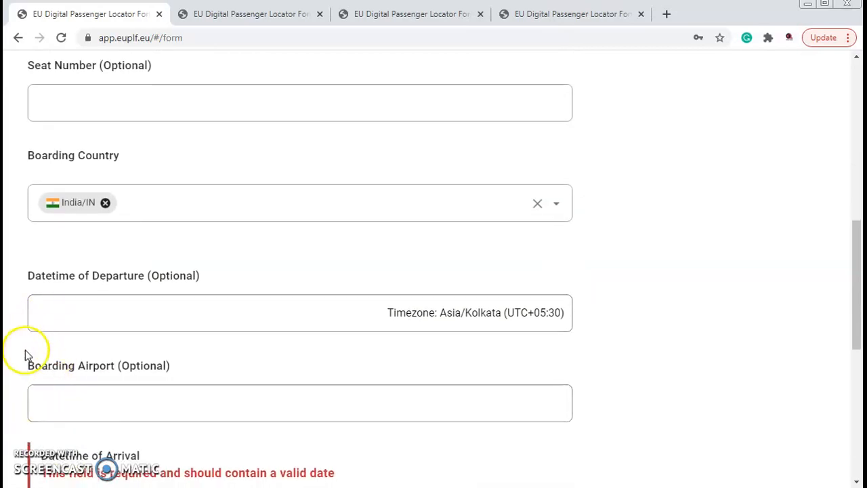
scroll(48, 305, "down", 1)
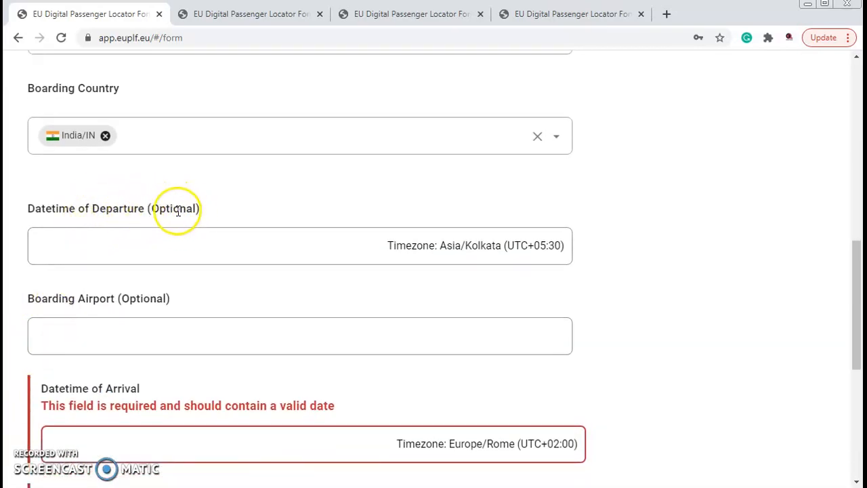
scroll(95, 321, "down", 2)
scroll(95, 321, "down", 2)
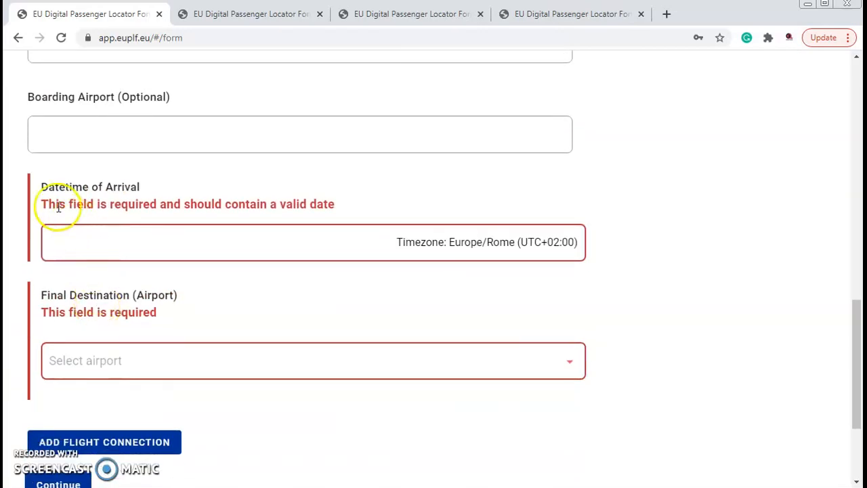
left_click(96, 246)
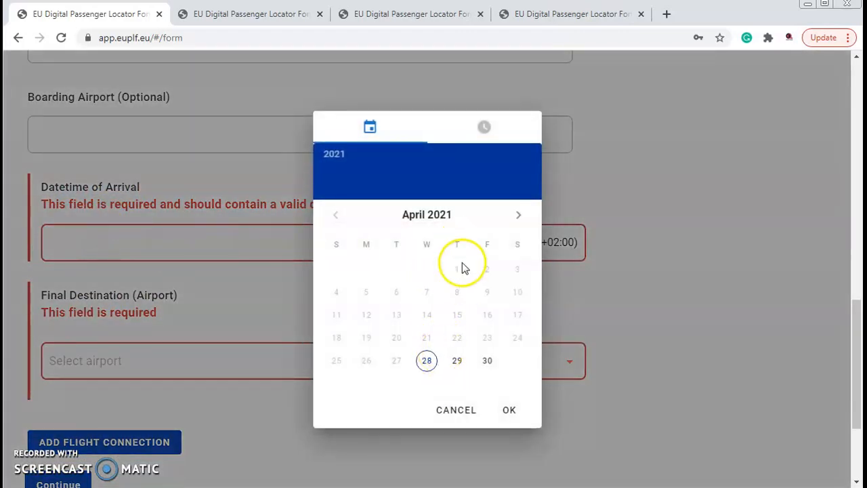
left_click(487, 360)
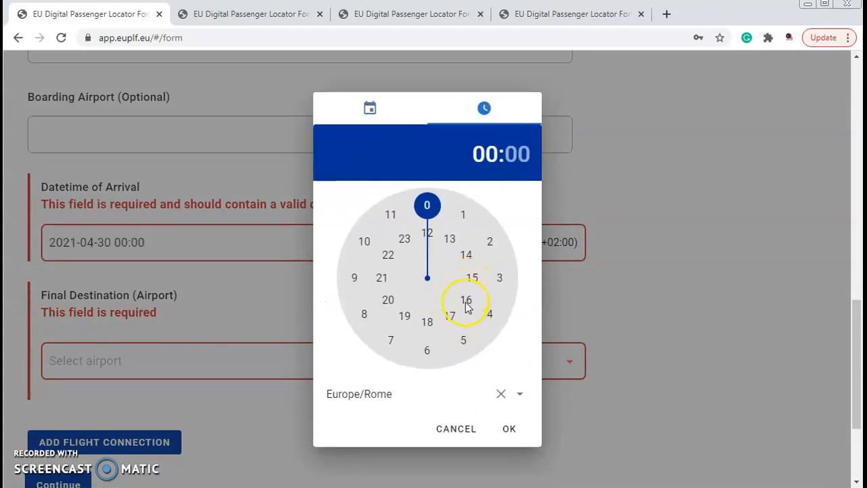
left_click(466, 302)
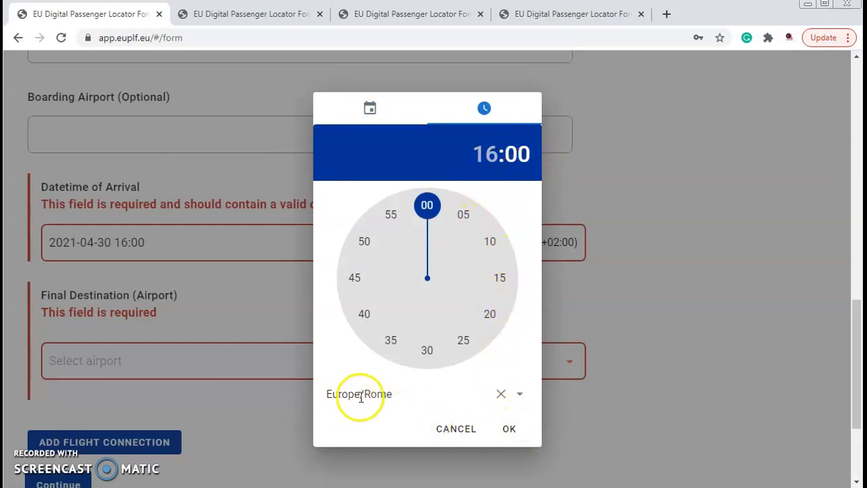
left_click(509, 428)
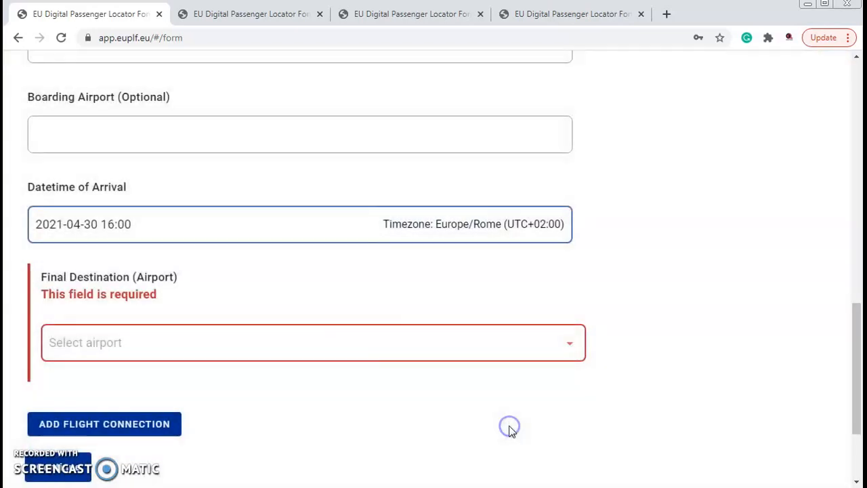
- Select Roma Fiumicino/LIRF as the final destination airport and continue to the personal information
left_click(128, 345)
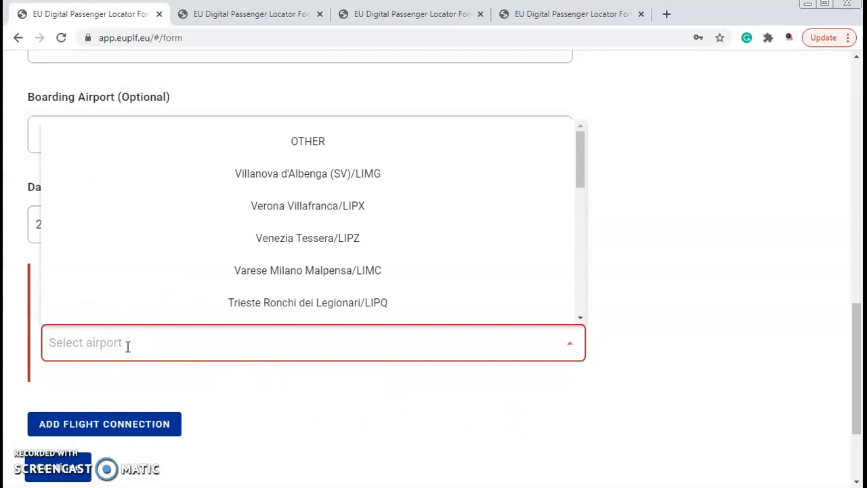
type("FCO")
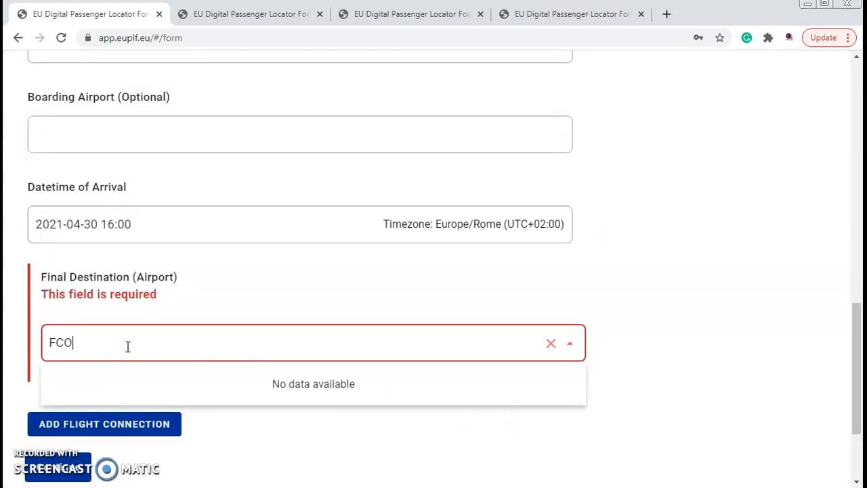
key("BackSpace")
key("BackSpace")
key("BackSpace")
type("ROM")
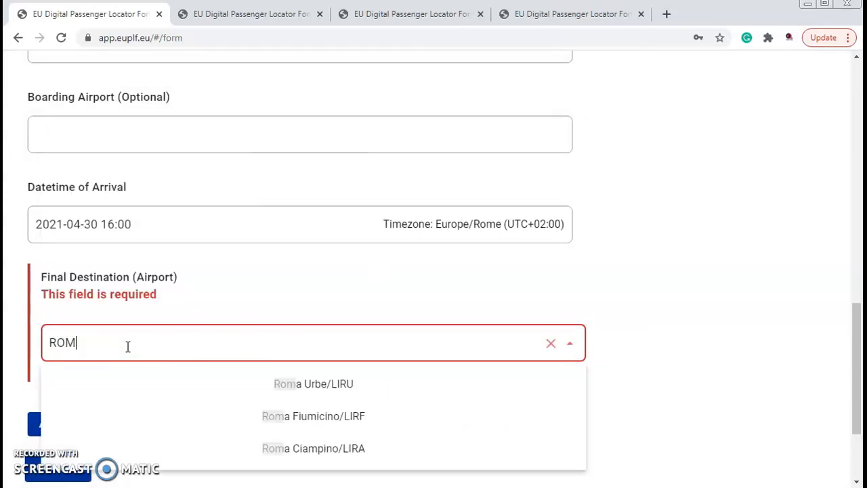
left_click(320, 420)
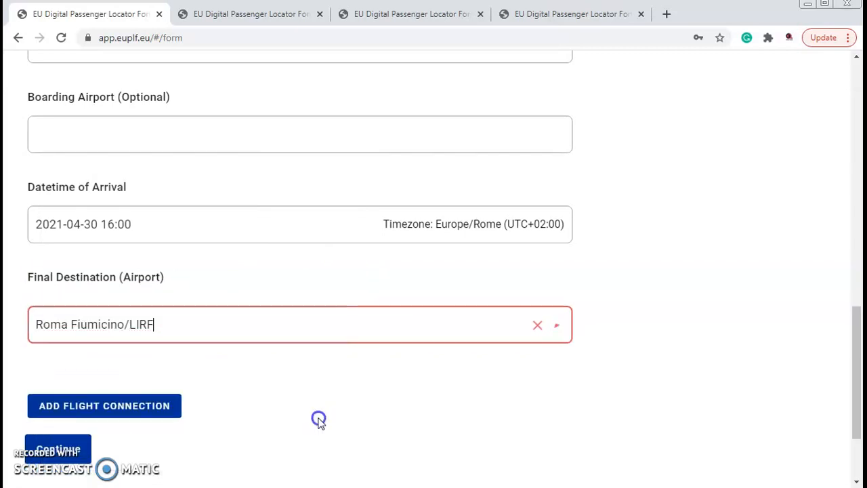
left_click(76, 453)
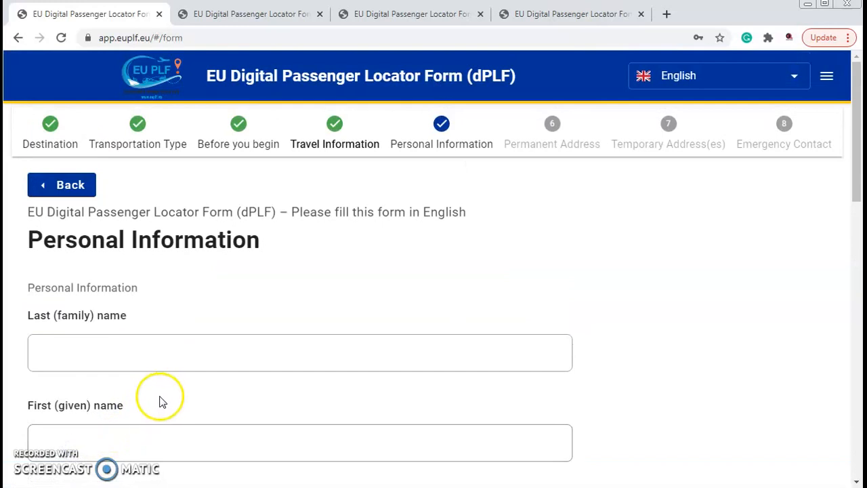
left_click(59, 336)
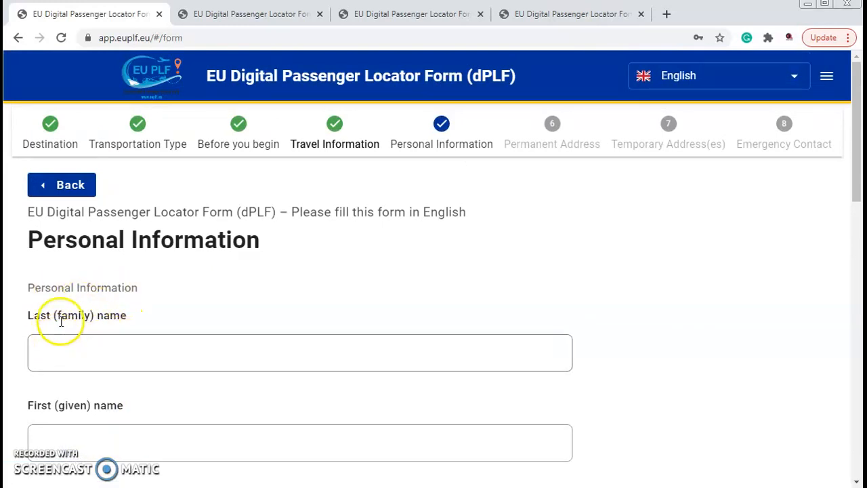
left_click_drag(74, 401, 98, 404)
scroll(129, 352, "down", 4)
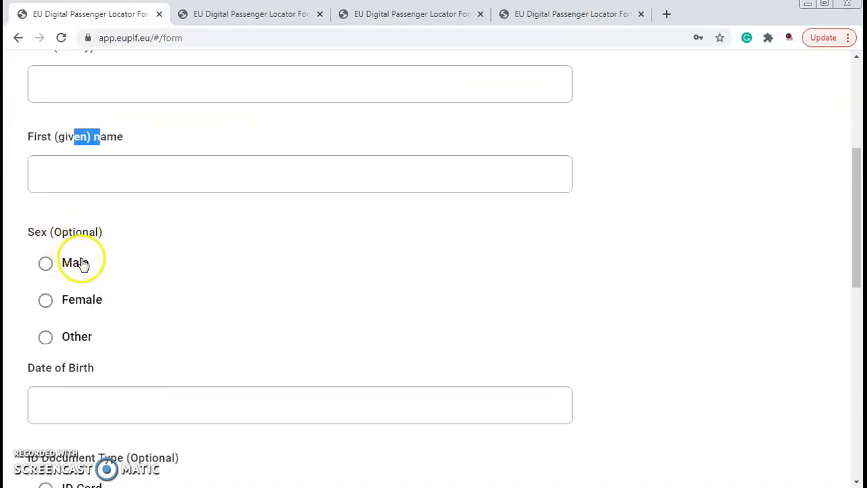
left_click_drag(71, 366, 90, 367)
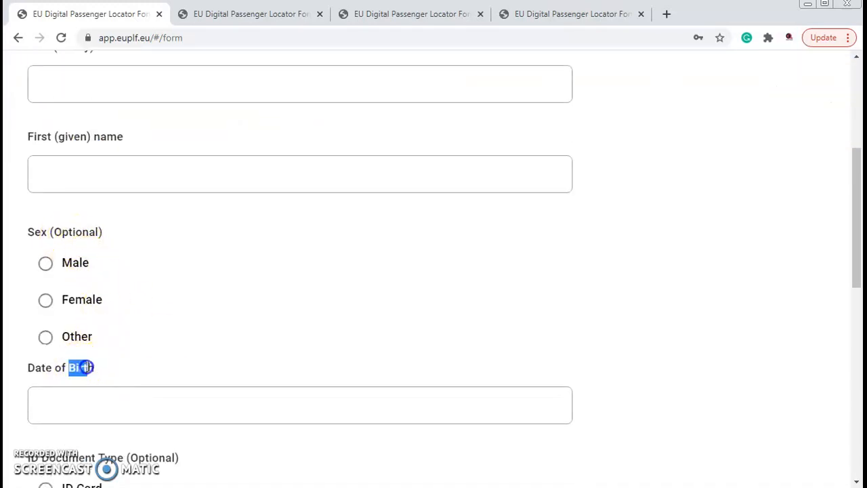
- Enter the passenger's date of birth and choose Passport as the ID document type
scroll(93, 366, "down", 2)
left_click(74, 271)
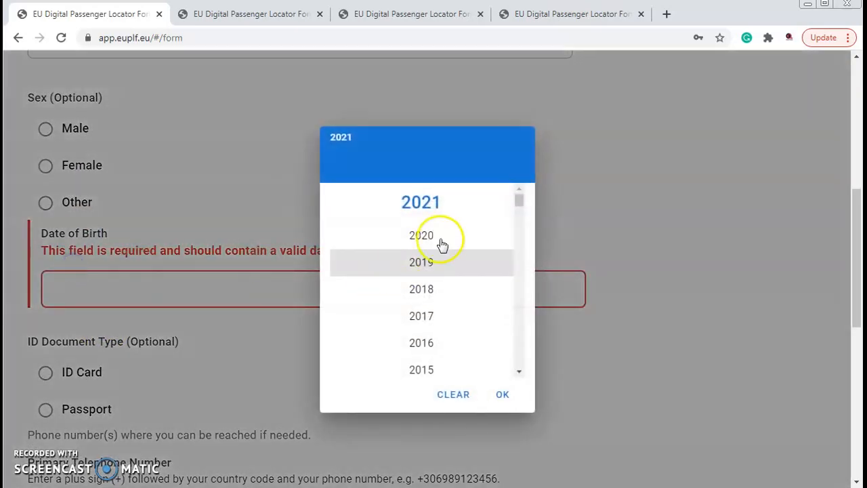
left_click_drag(519, 197, 514, 270)
left_click(492, 278)
left_click(422, 278)
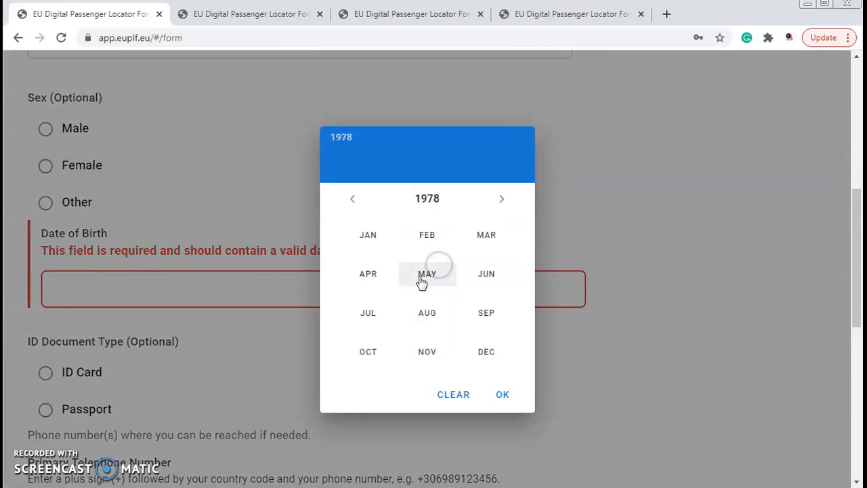
left_click(375, 251)
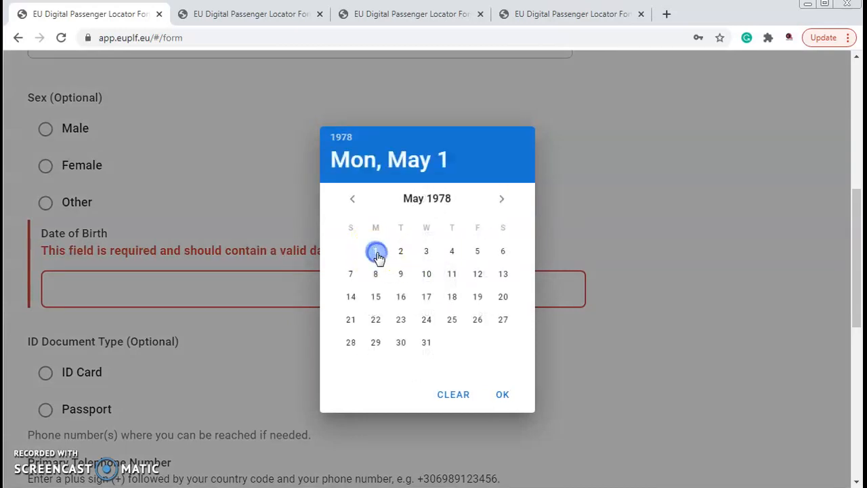
left_click(500, 395)
scroll(215, 316, "down", 1)
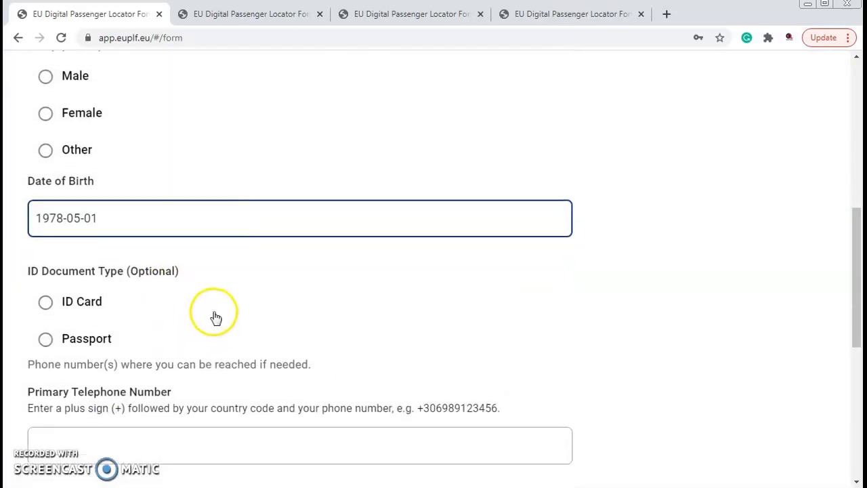
left_click(45, 326)
- Enter the primary telephone number with its country code and continue to the permanent address
scroll(95, 271, "down", 2)
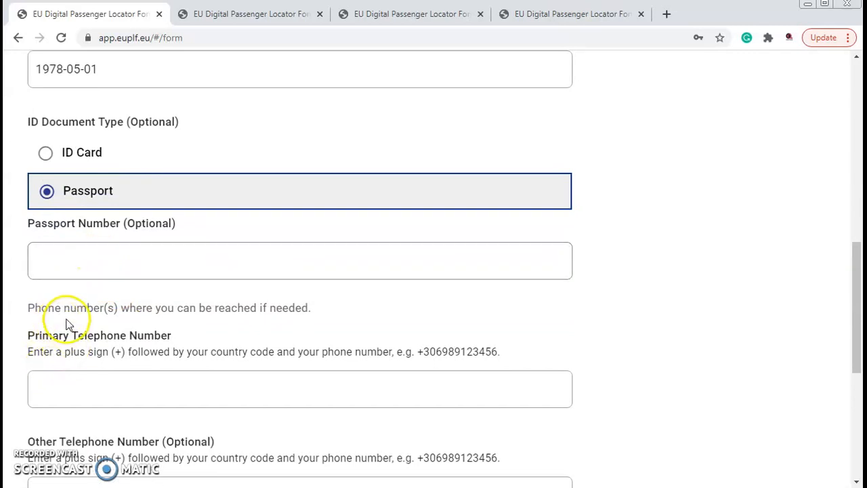
left_click(78, 373)
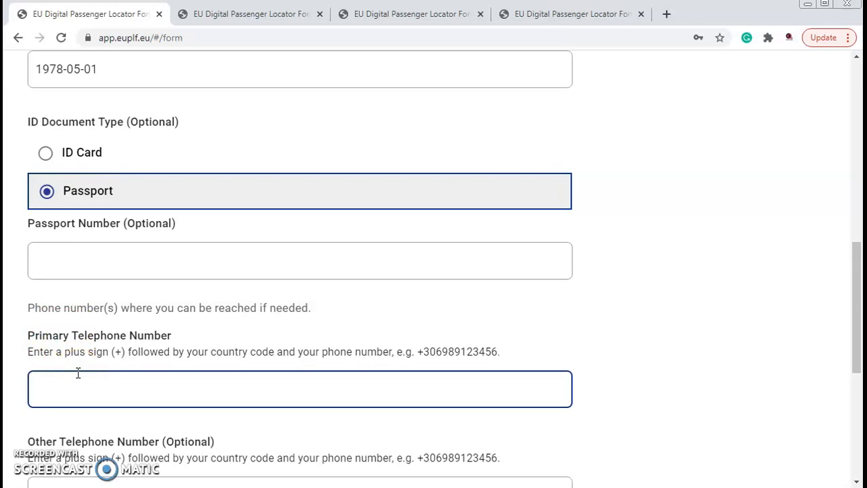
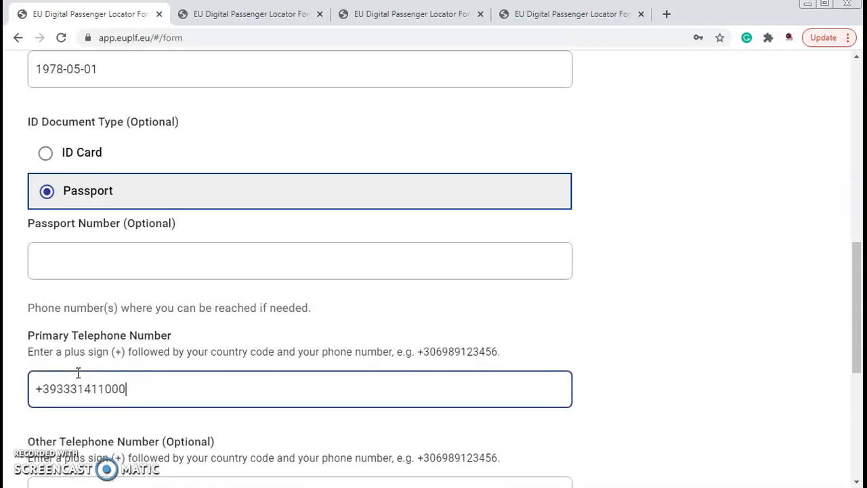
scroll(67, 420, "down", 5)
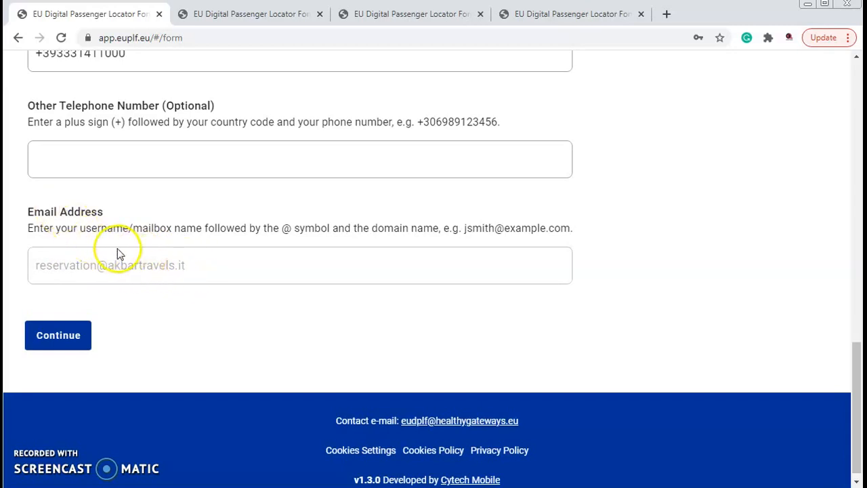
left_click(75, 339)
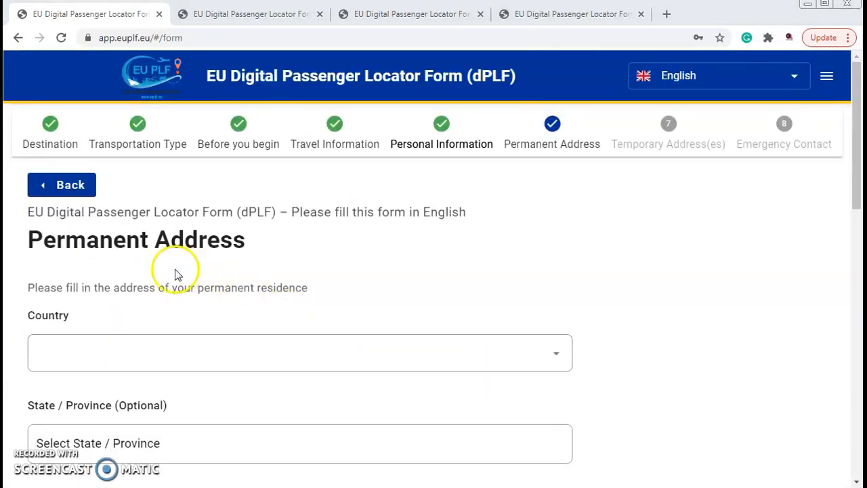
- Set the permanent address country to Italy/IT and the state or province to Lazio/62
left_click(243, 359)
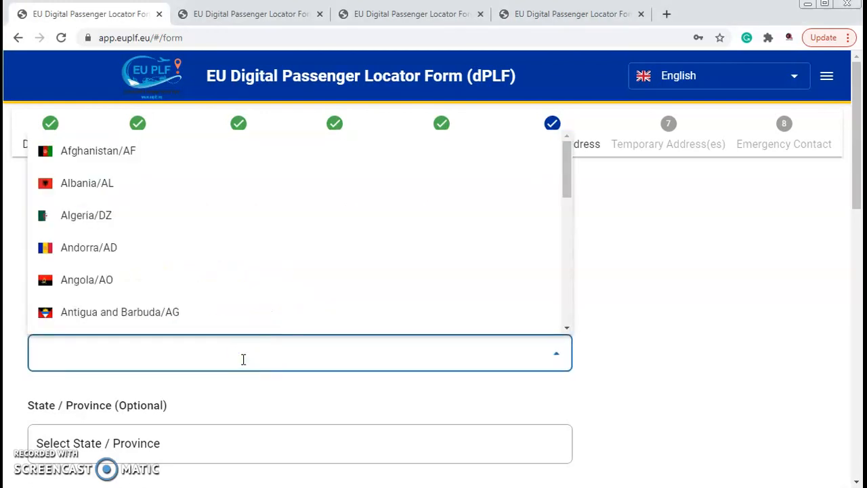
type("ITALY")
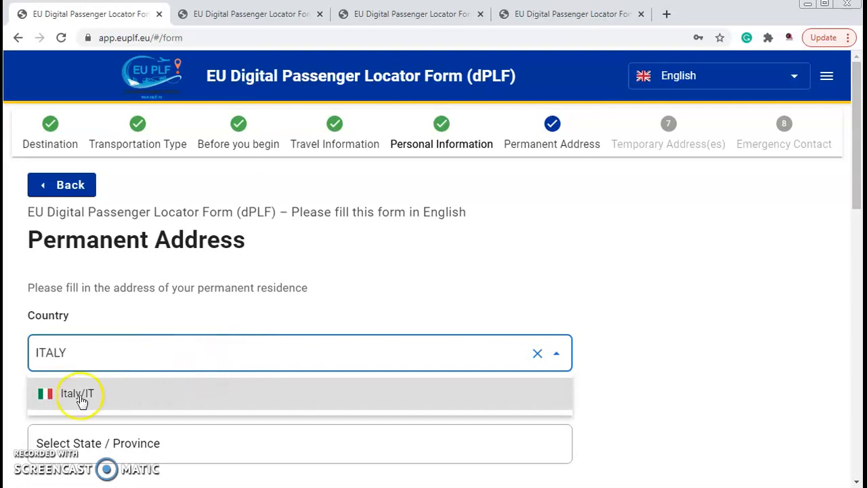
left_click(80, 399)
left_click(156, 434)
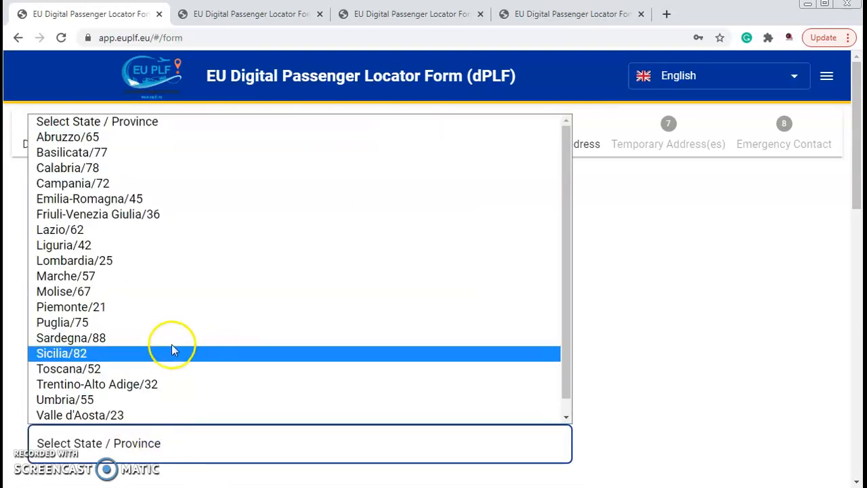
left_click(142, 235)
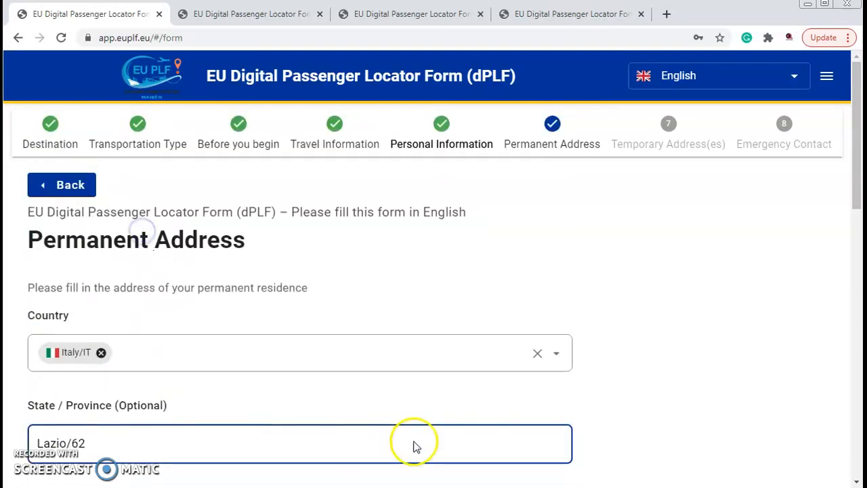
- Enter ROME as the city of the permanent address and fill in its postal code
scroll(457, 400, "down", 3)
left_click(99, 335)
type("ROME")
left_click(70, 420)
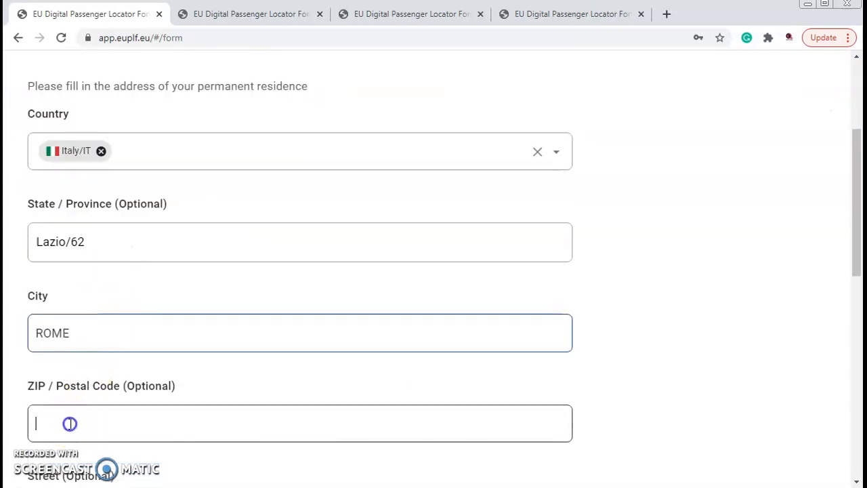
type("0011")
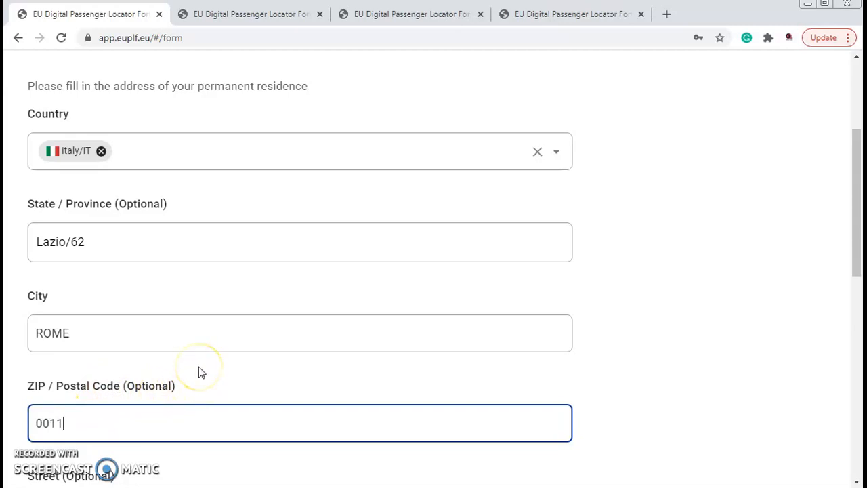
type("8")
left_click(198, 366)
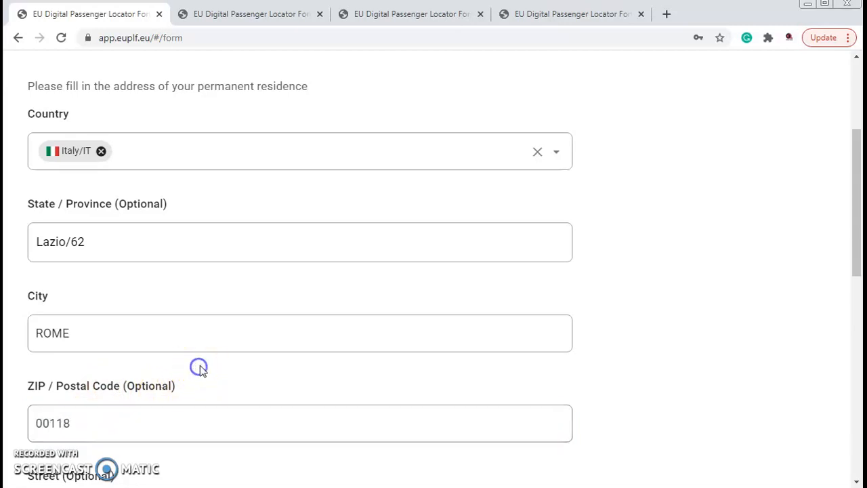
- Mark the temporary address as the same as the permanent address and continue to the emergency contact section
scroll(199, 367, "down", 4)
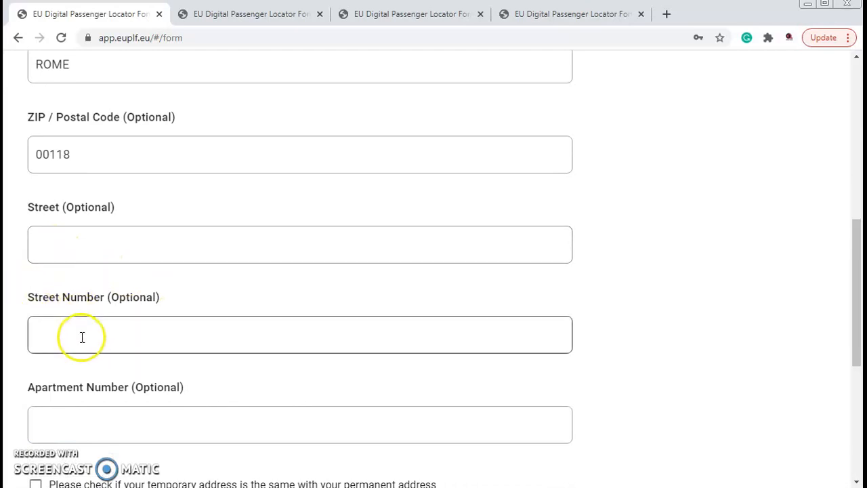
scroll(82, 318, "down", 2)
scroll(70, 329, "down", 2)
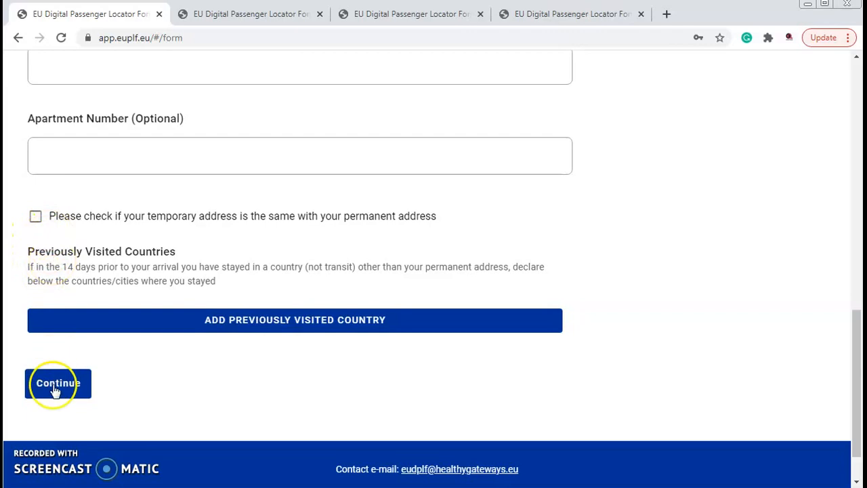
left_click(36, 218)
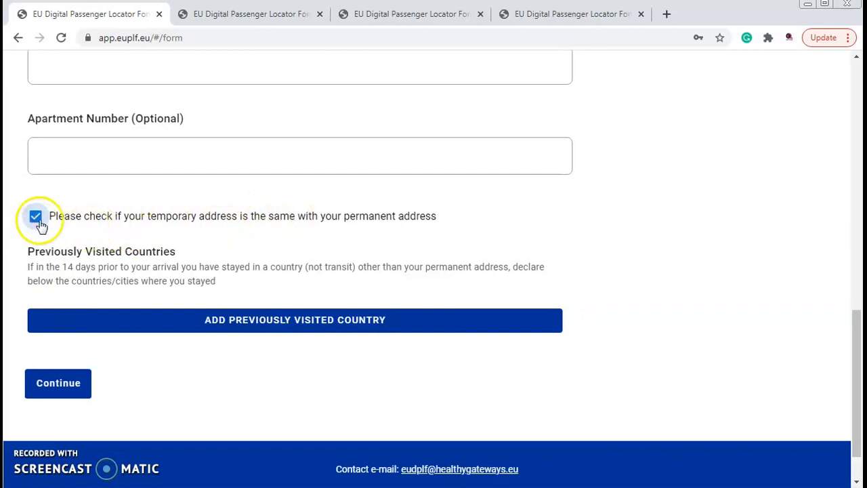
left_click(66, 390)
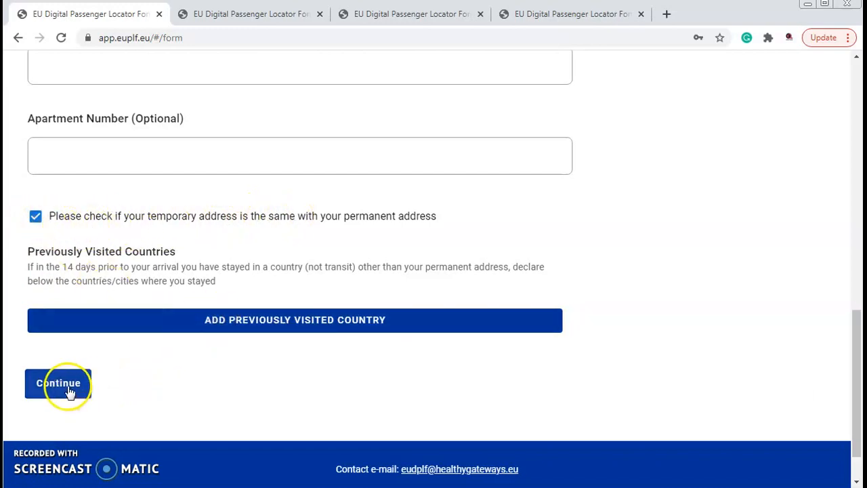
- Review the optional emergency contact fields, leave them blank and submit the form
scroll(389, 176, "down", 10)
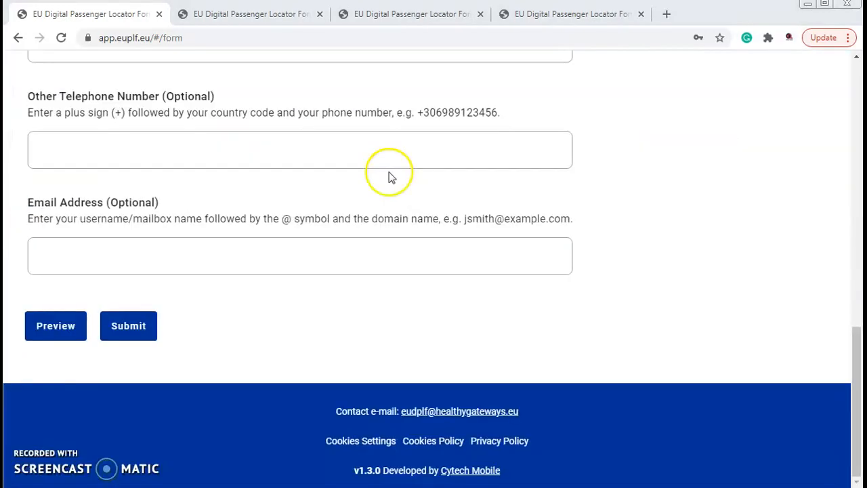
left_click_drag(851, 350, 852, 81)
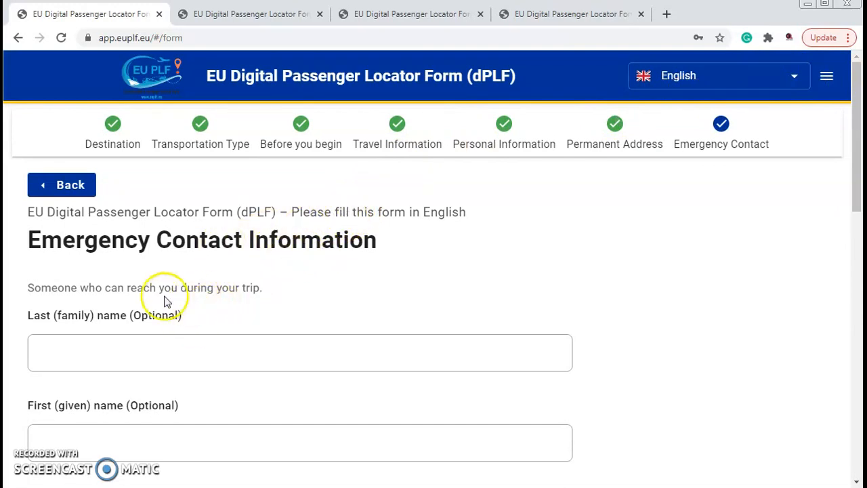
scroll(77, 344, "down", 4)
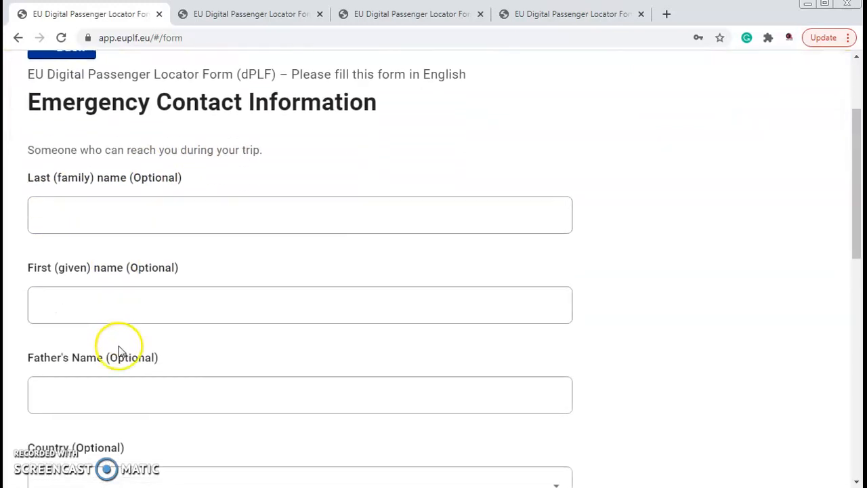
scroll(145, 296, "down", 4)
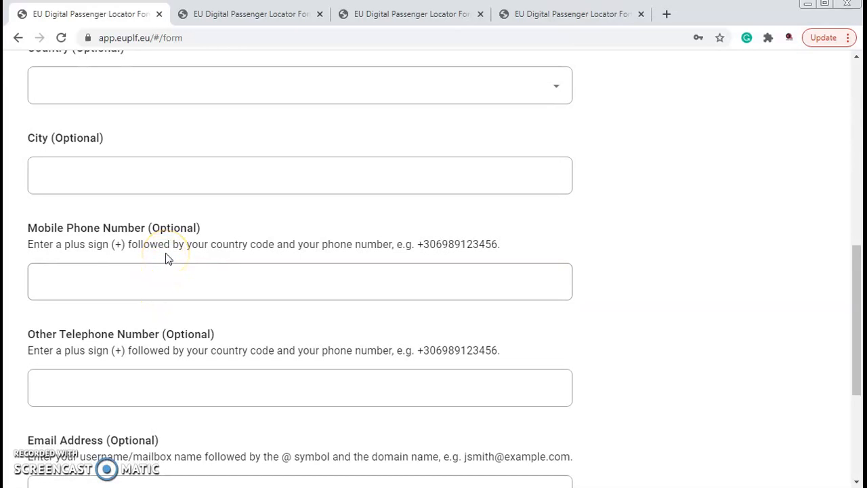
scroll(162, 256, "down", 4)
left_click(135, 329)
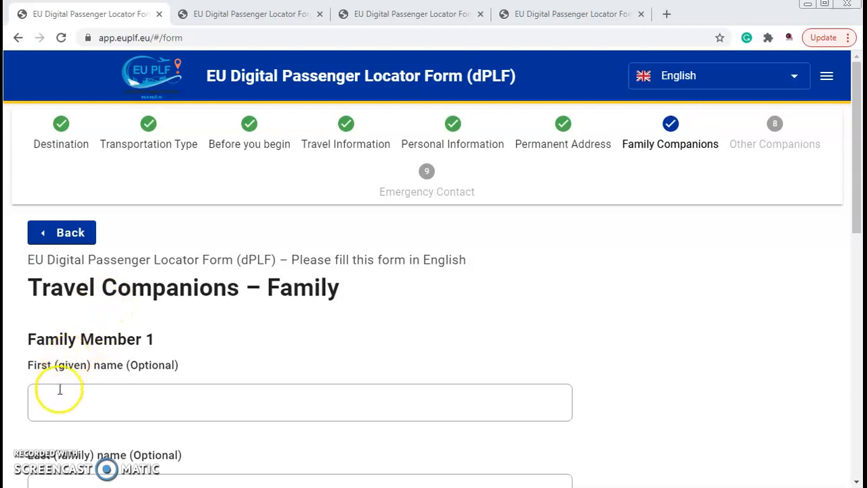
- Review the Family Member 1 fields and continue past the family and non-family companion pages without entering any companions
left_click(93, 350)
scroll(103, 300, "down", 3)
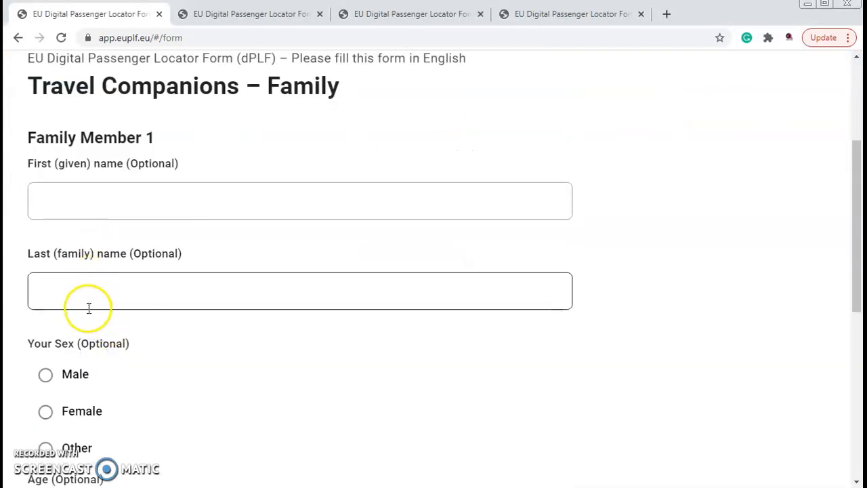
scroll(84, 285, "down", 2)
scroll(106, 304, "down", 1)
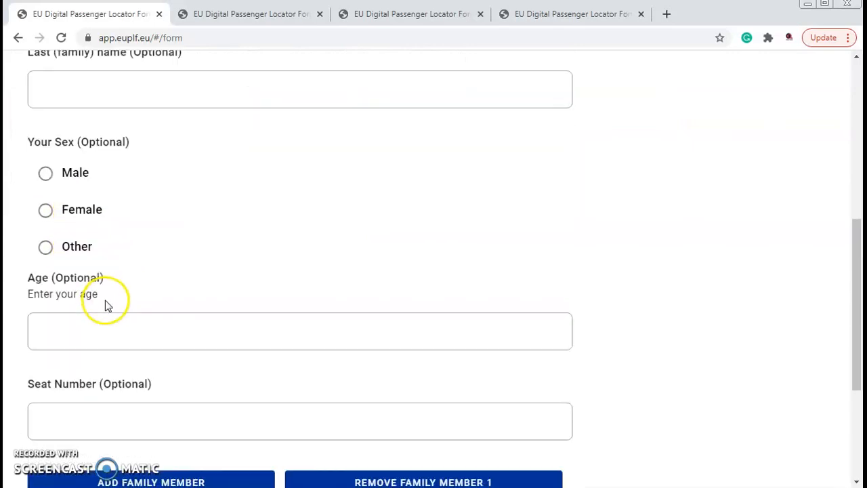
scroll(139, 308, "down", 2)
scroll(144, 311, "down", 1)
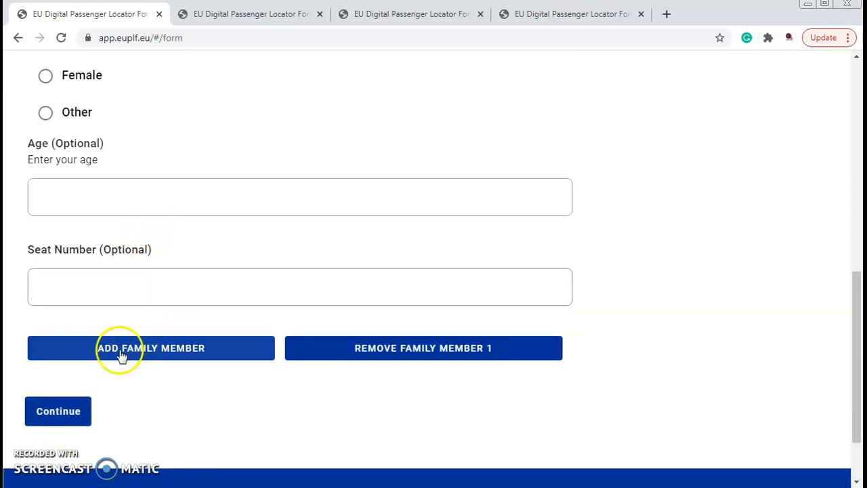
left_click(68, 418)
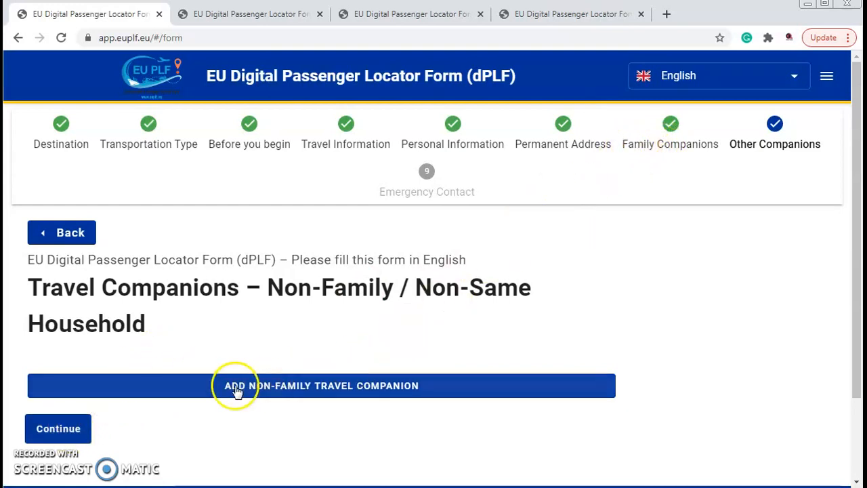
left_click(71, 433)
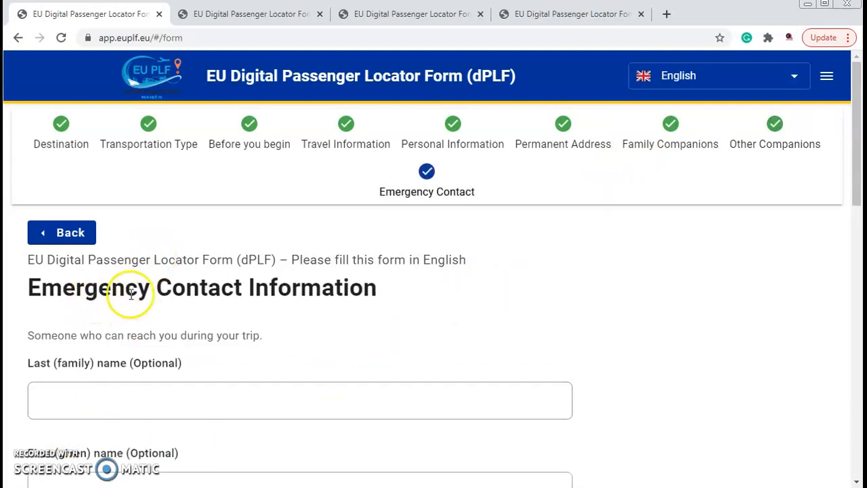
- Look through the optional name, country, city, phone and email fields of the emergency contact down to the form's end
scroll(287, 300, "down", 3)
scroll(235, 231, "down", 3)
scroll(276, 250, "up", 3)
scroll(308, 188, "down", 4)
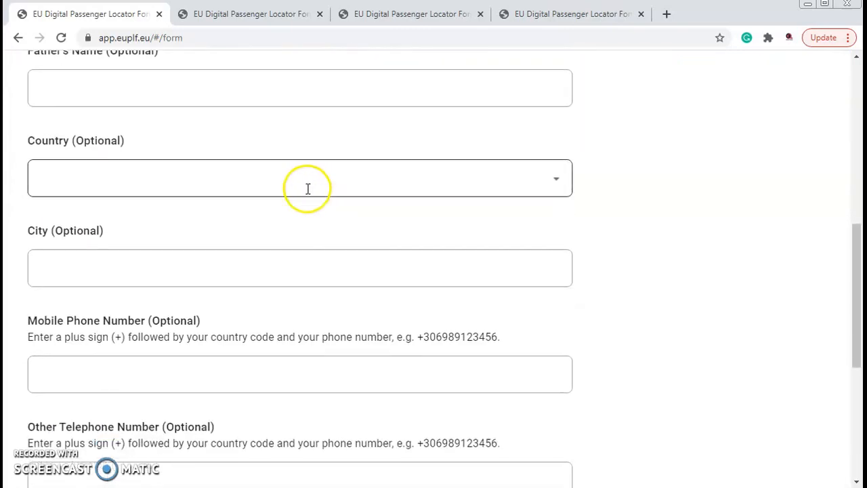
scroll(308, 188, "down", 5)
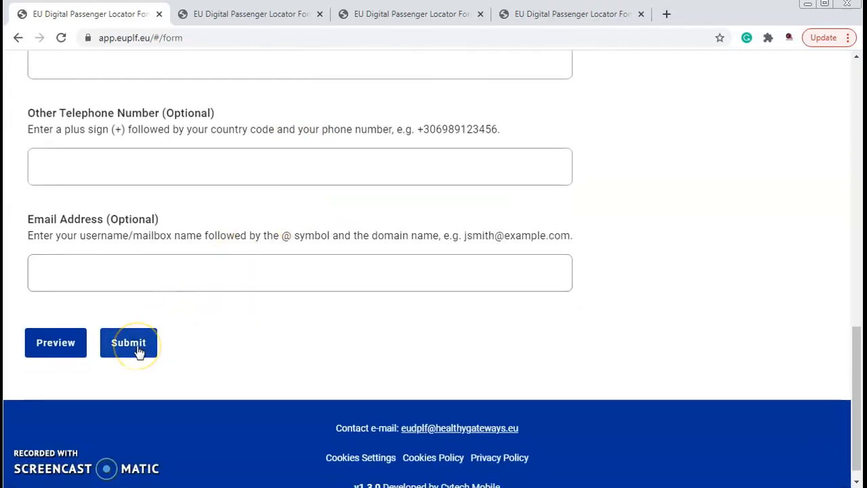